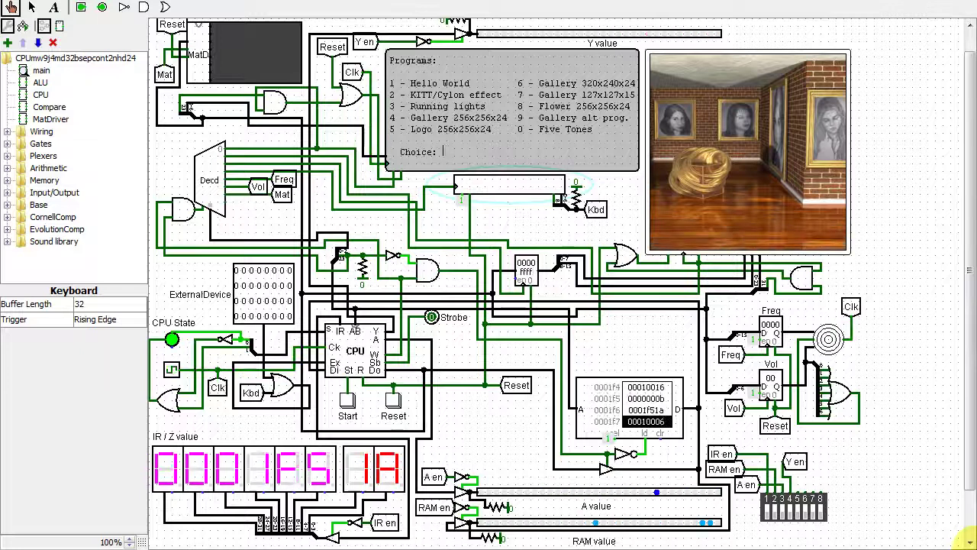
# Step: Rerun the CPU program from the start and enter the CPU block's internal schematic
pyautogui.click(347, 400)
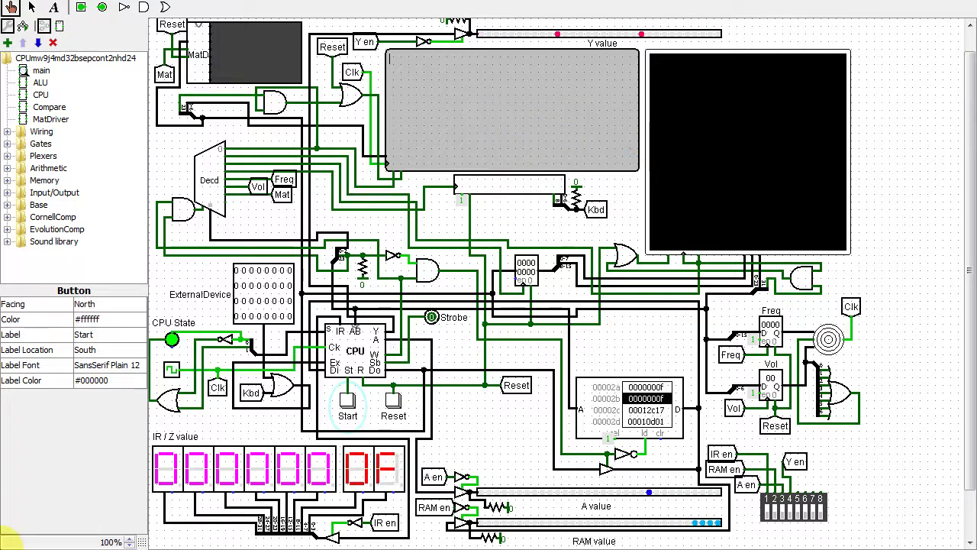
pyautogui.click(370, 350)
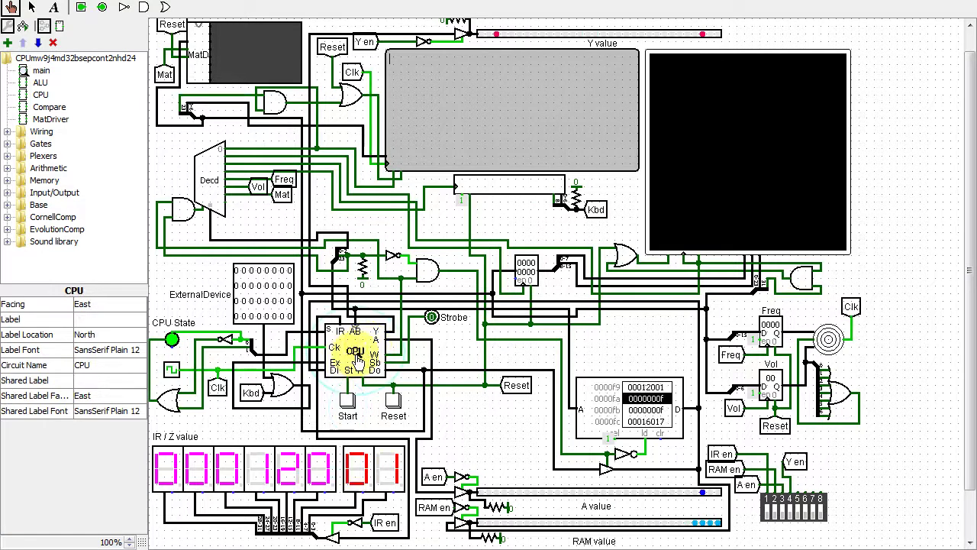
pyautogui.doubleClick(355, 349)
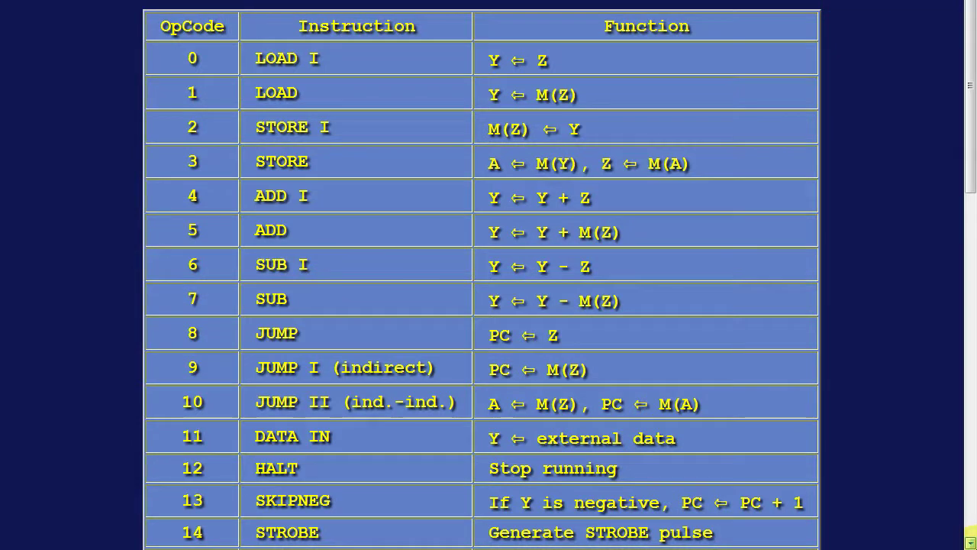
# Step: Scroll the opcode table down to the logic and jump instructions through opcode 39
pyautogui.scroll(-3, 481, 275)
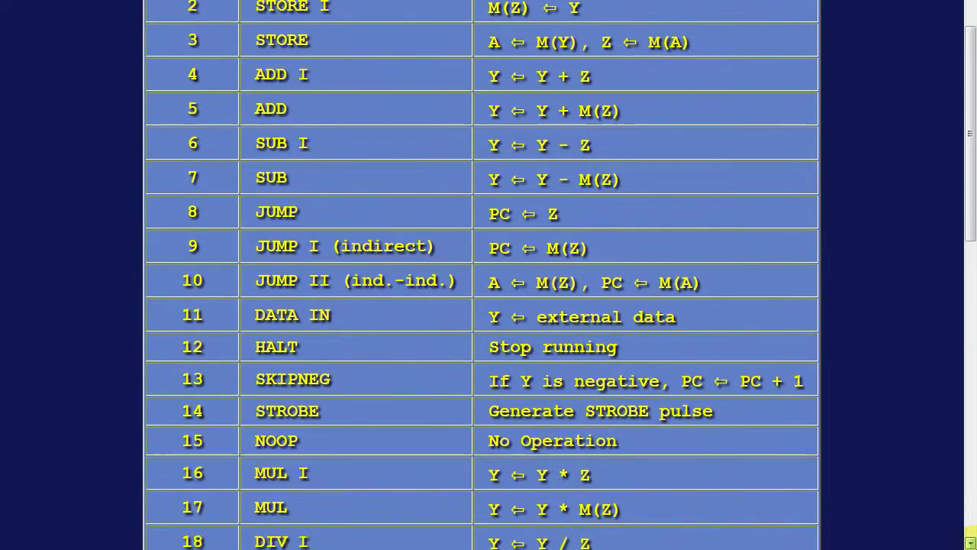
pyautogui.scroll(-2, 480, 274)
pyautogui.scroll(-3, 481, 275)
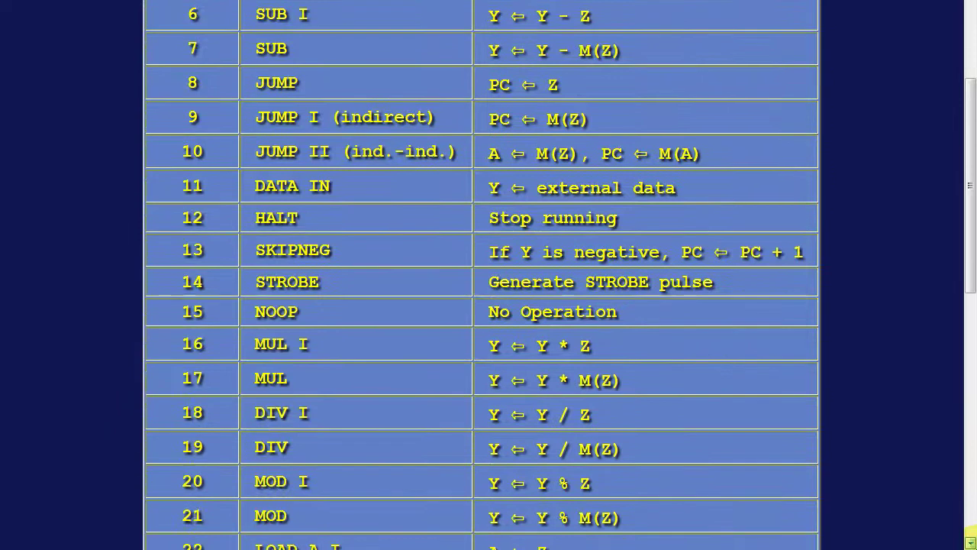
pyautogui.scroll(-3, 480, 275)
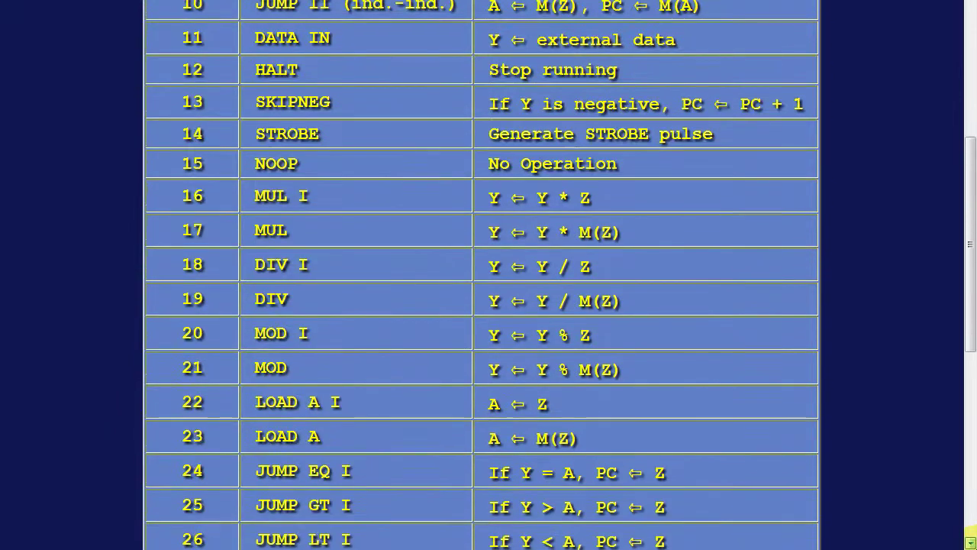
pyautogui.scroll(-3, 481, 274)
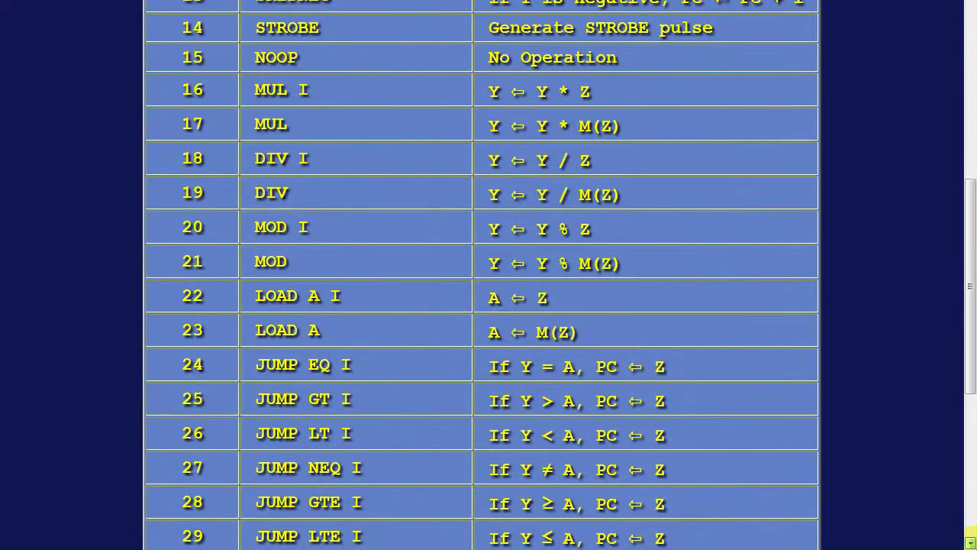
pyautogui.scroll(-2, 481, 275)
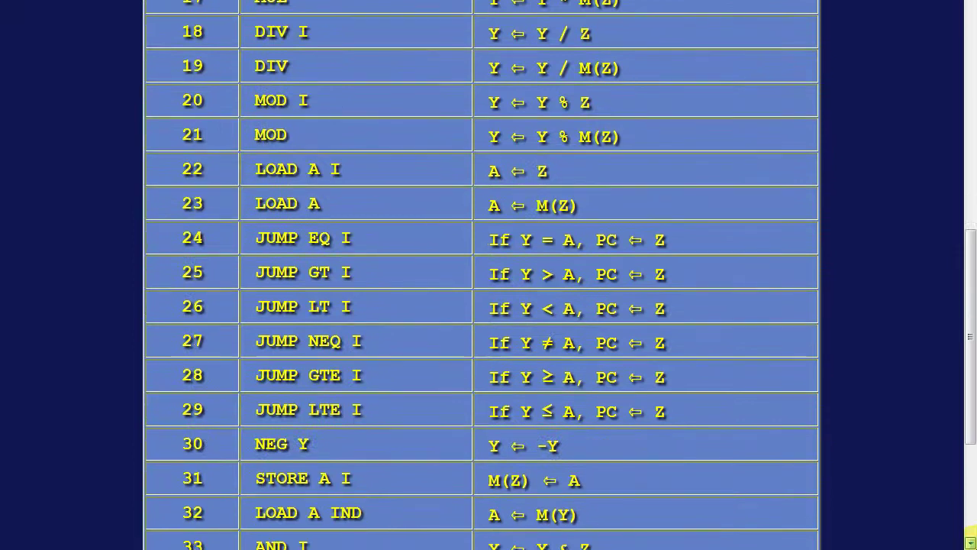
pyautogui.scroll(-4, 481, 275)
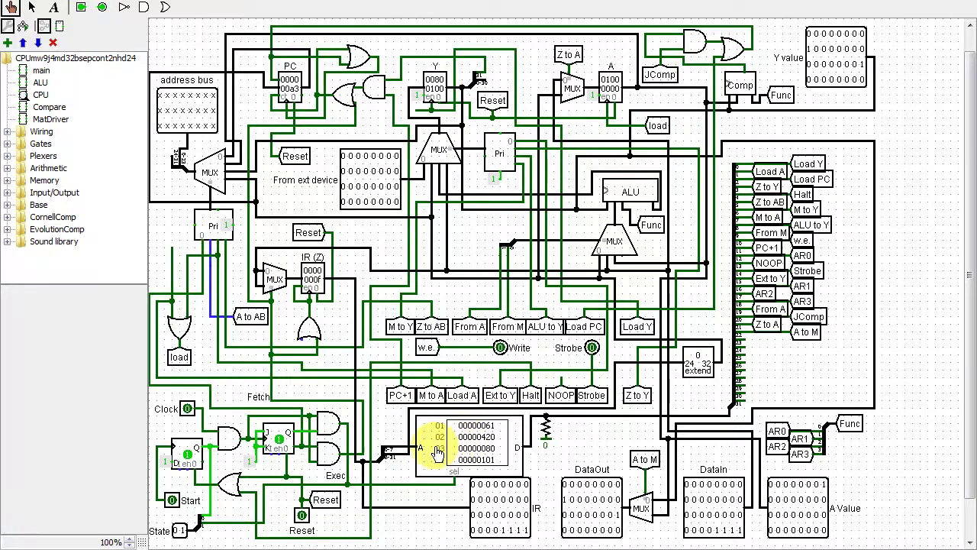
pyautogui.rightClick(467, 430)
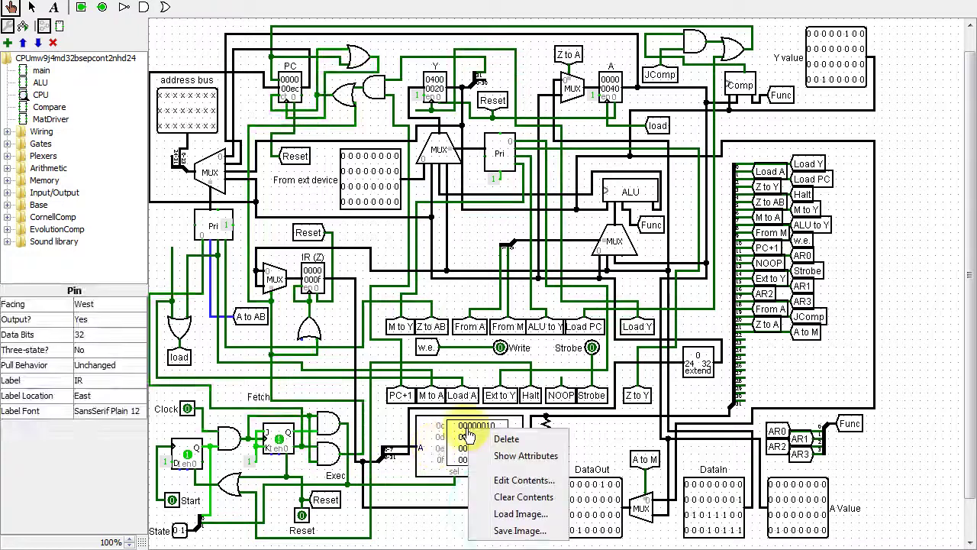
pyautogui.click(523, 480)
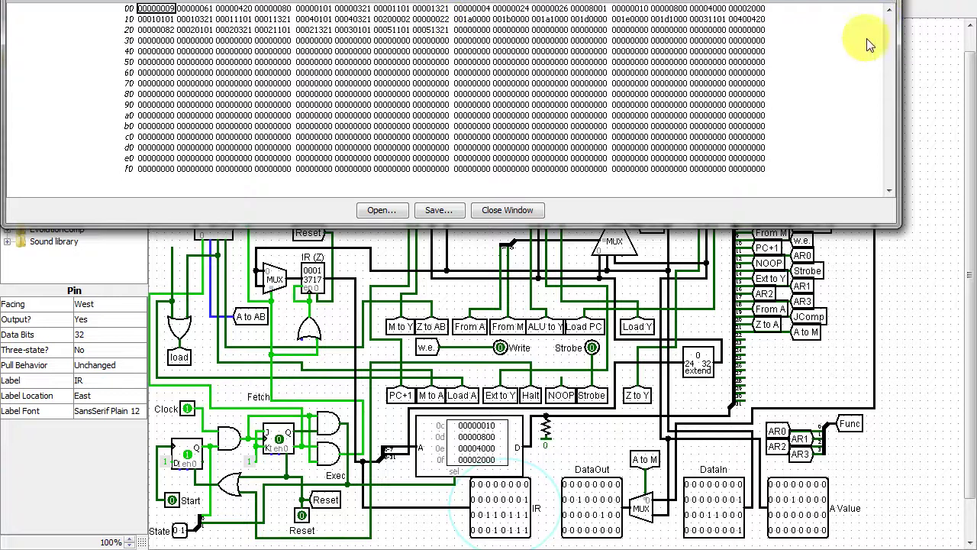
pyautogui.hotkey('alt', 'Tab')
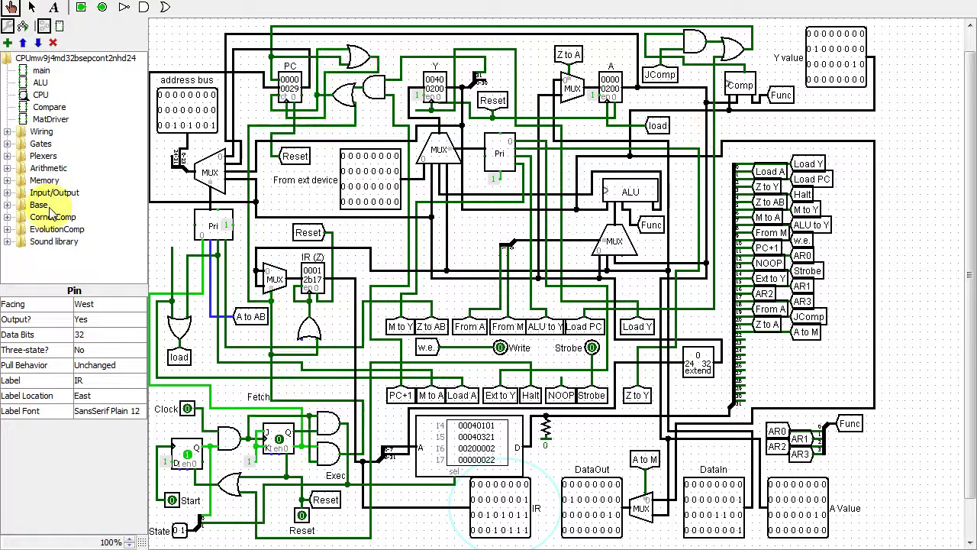
pyautogui.doubleClick(40, 70)
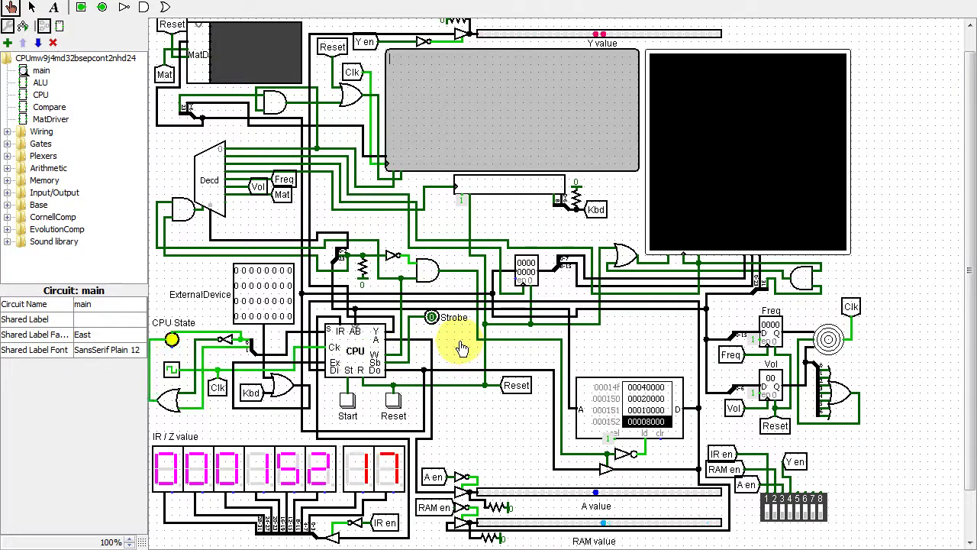
pyautogui.doubleClick(351, 348)
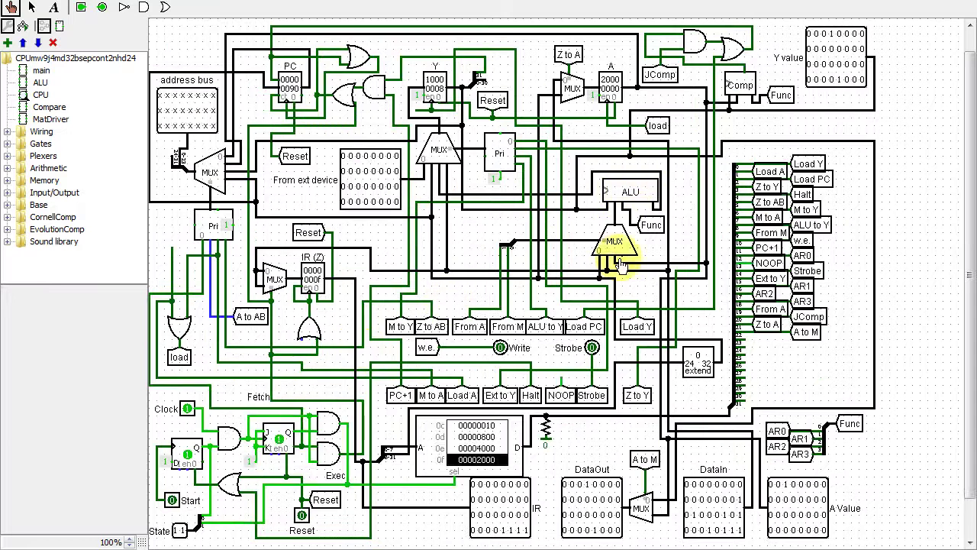
pyautogui.doubleClick(626, 194)
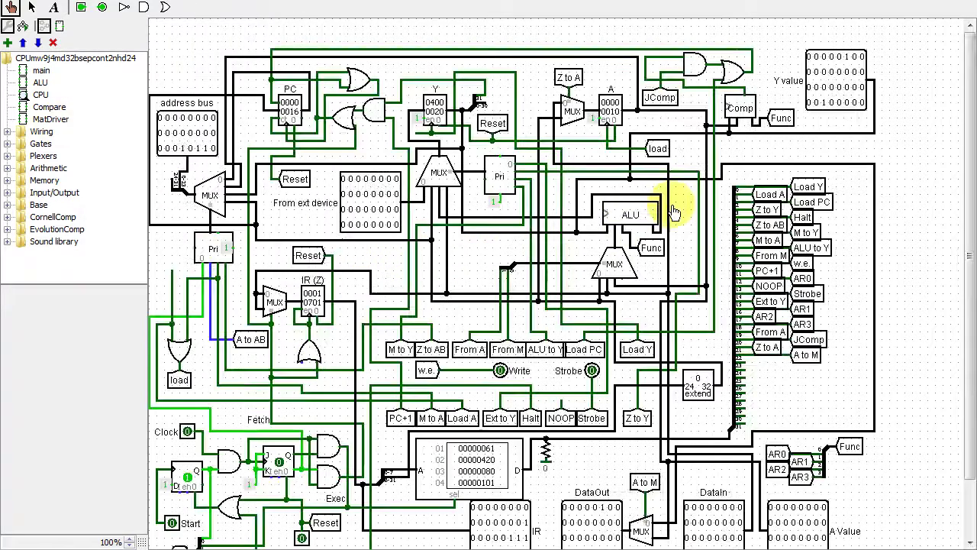
pyautogui.doubleClick(42, 95)
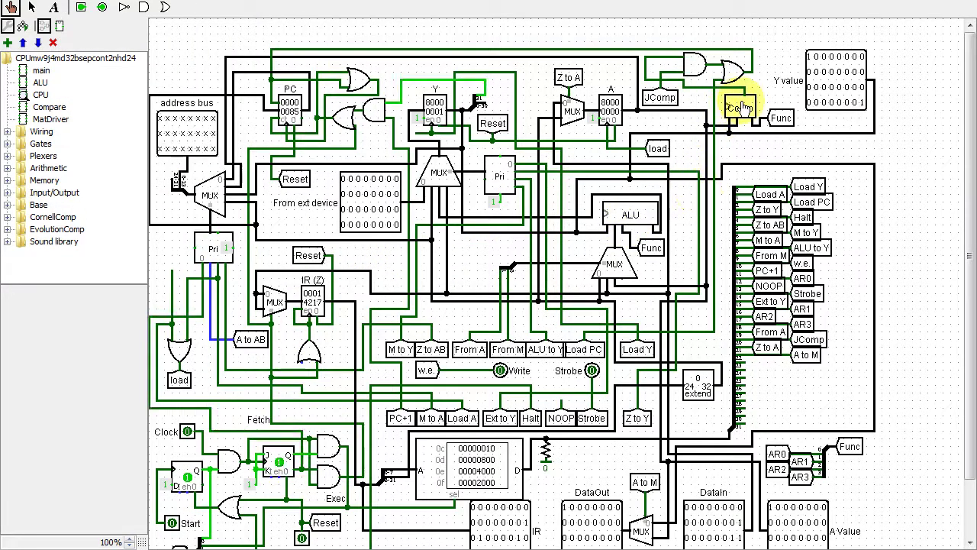
pyautogui.doubleClick(739, 106)
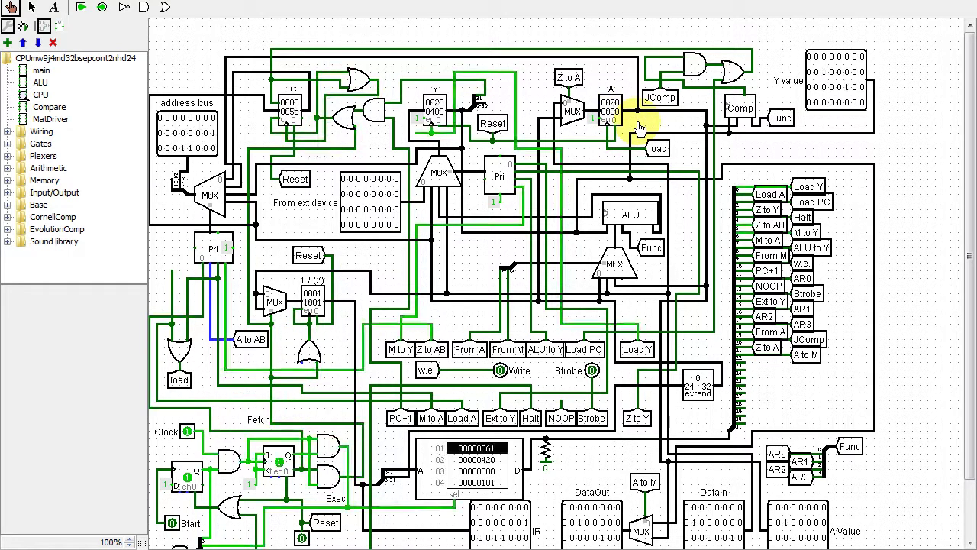
# Step: Return to main and inspect the LCD Video 256x256x16, 256x256x24 and 320x240x24 components
pyautogui.doubleClick(41, 70)
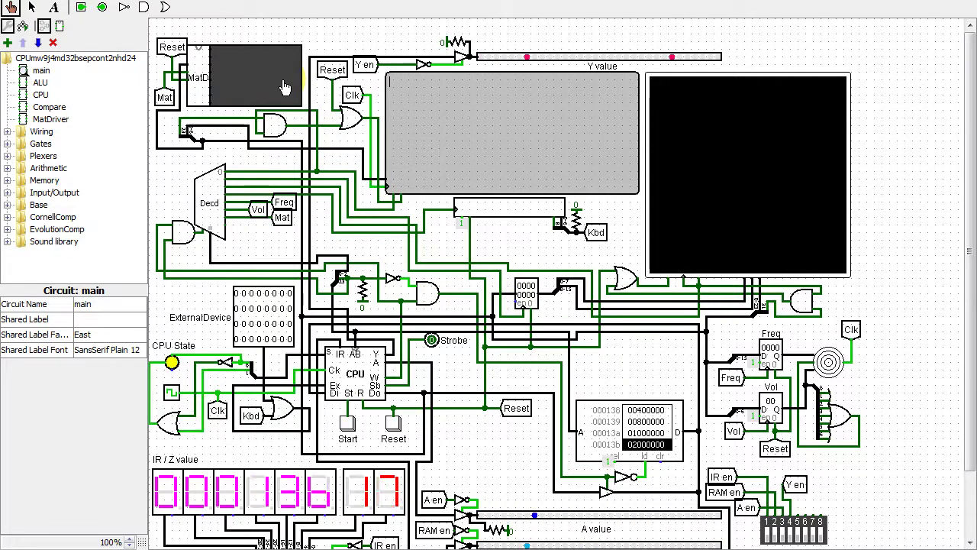
pyautogui.doubleClick(18, 218)
pyautogui.click(77, 191)
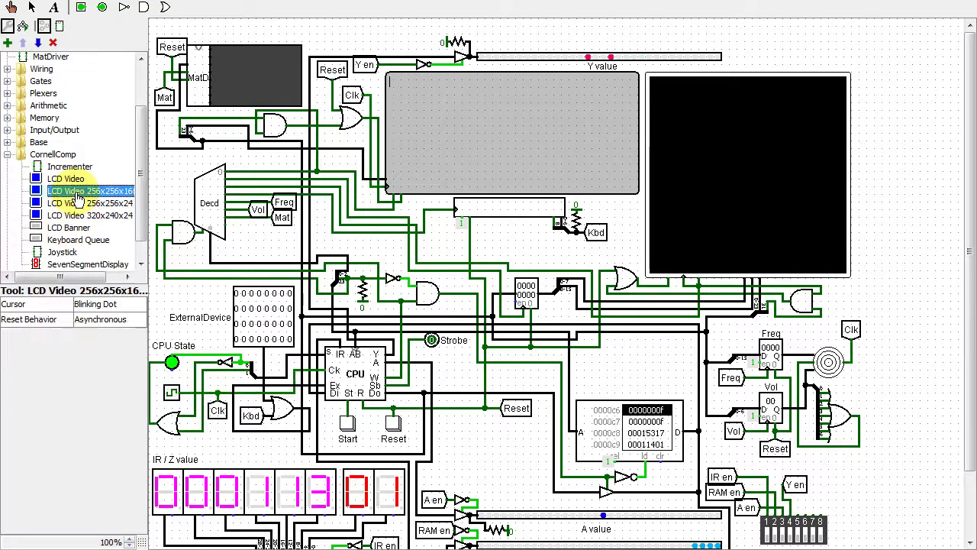
pyautogui.click(76, 203)
pyautogui.click(79, 217)
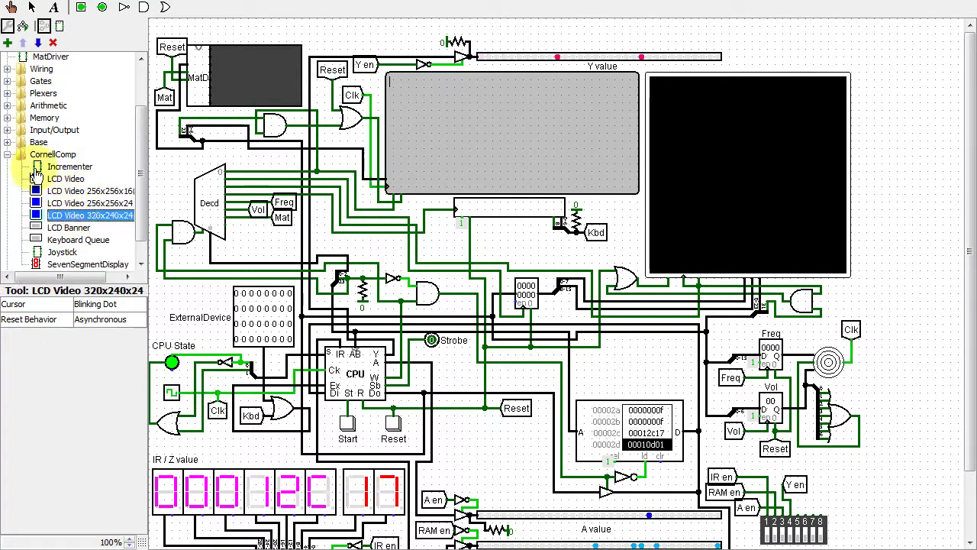
pyautogui.click(7, 156)
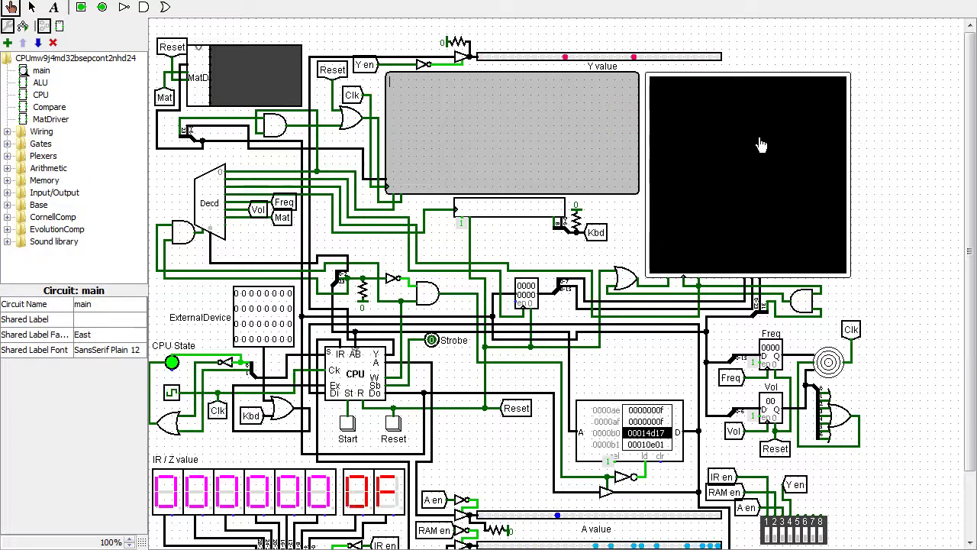
pyautogui.click(32, 7)
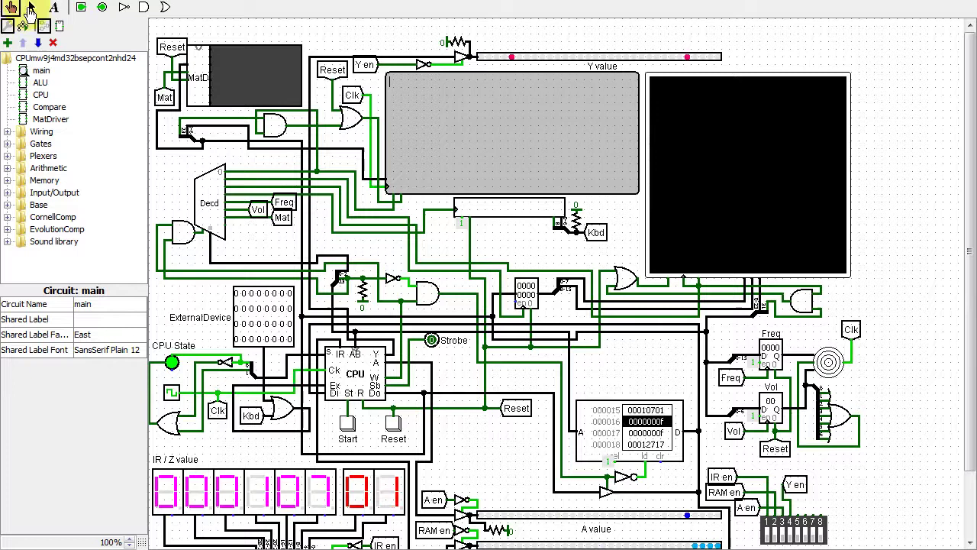
pyautogui.click(731, 202)
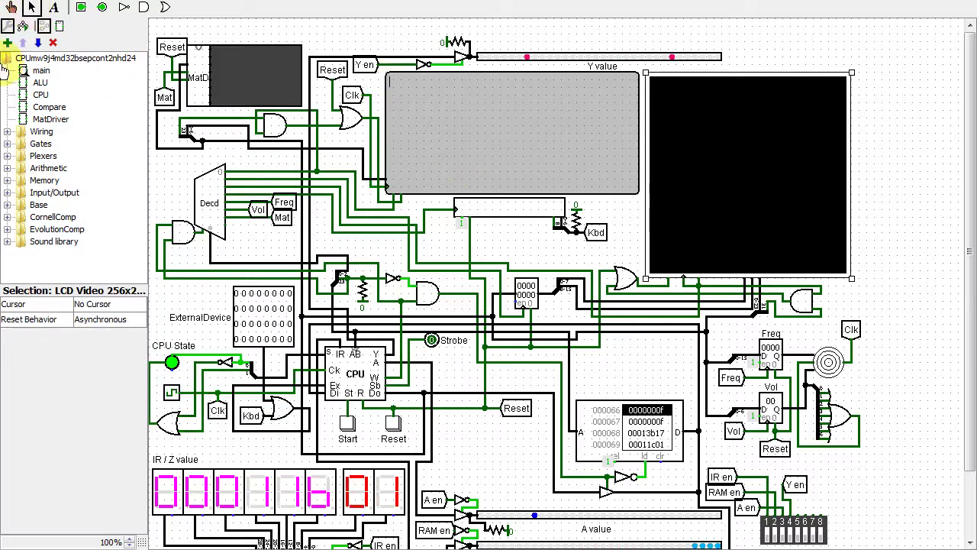
pyautogui.click(794, 521)
pyautogui.scroll(-1, 794, 521)
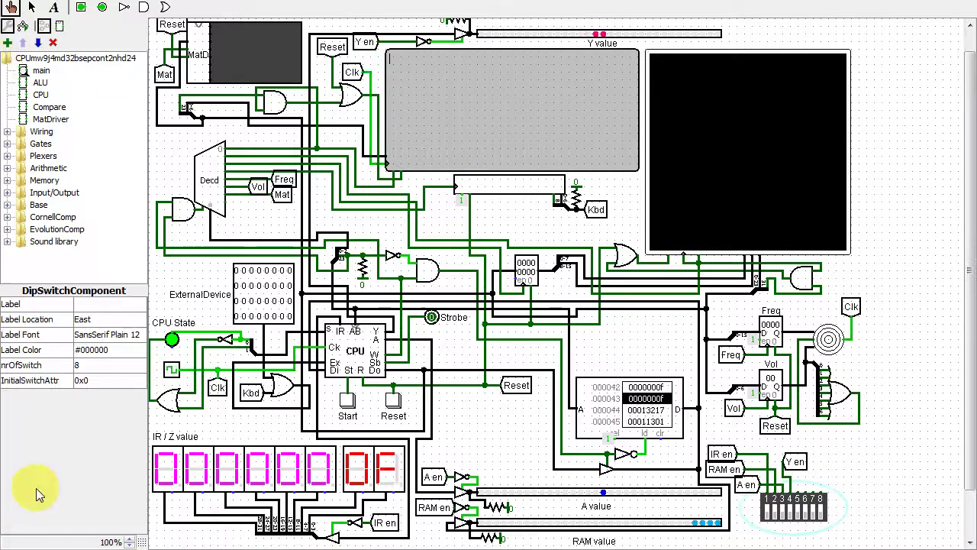
pyautogui.click(393, 404)
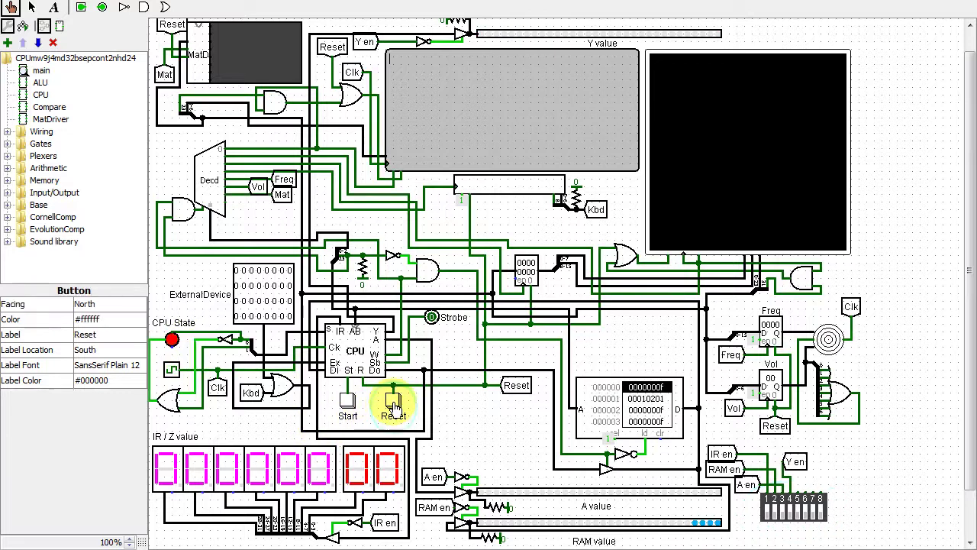
pyautogui.click(347, 401)
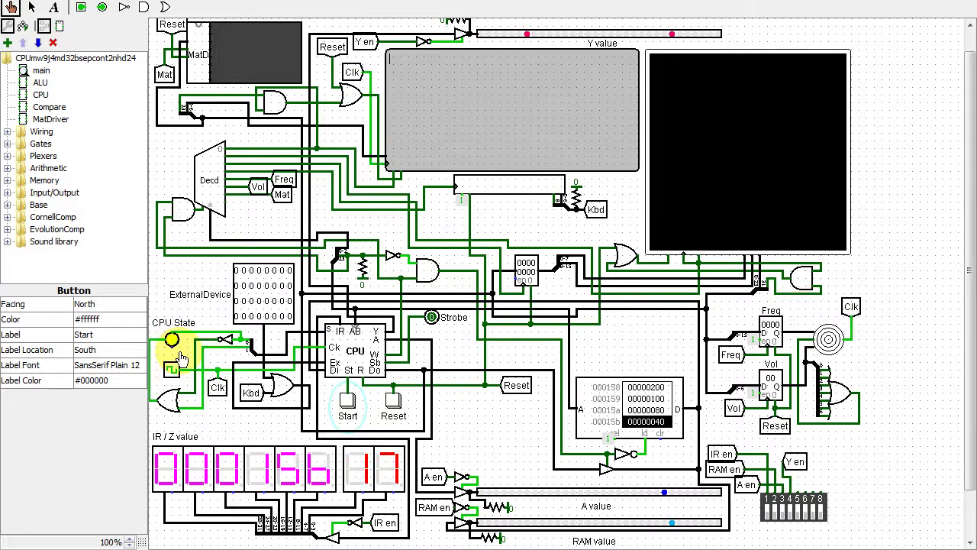
pyautogui.click(770, 516)
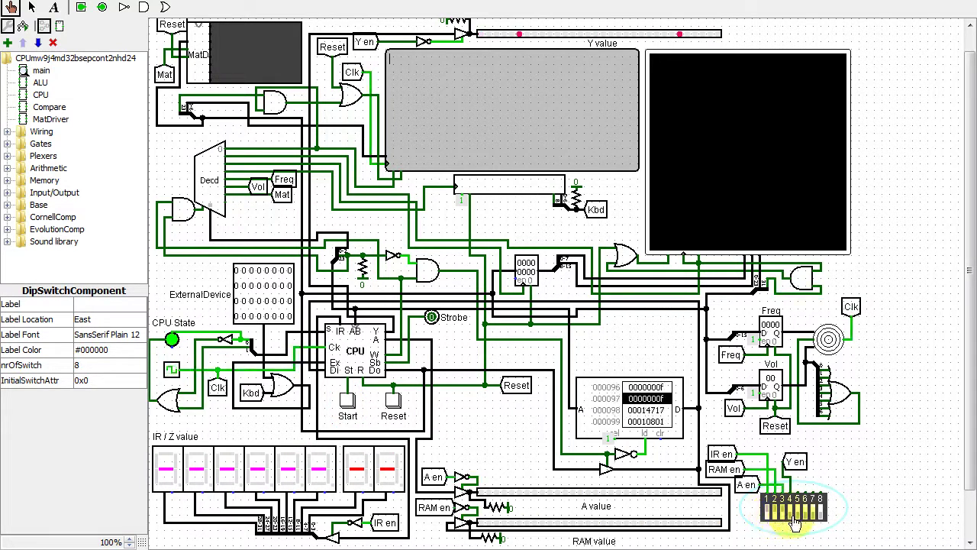
pyautogui.click(791, 522)
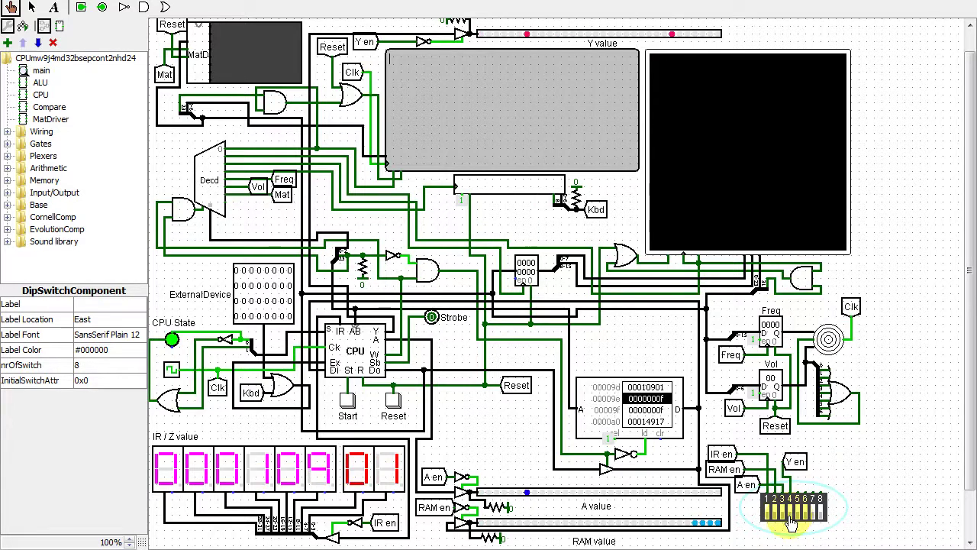
pyautogui.click(100, 380)
pyautogui.write('a')
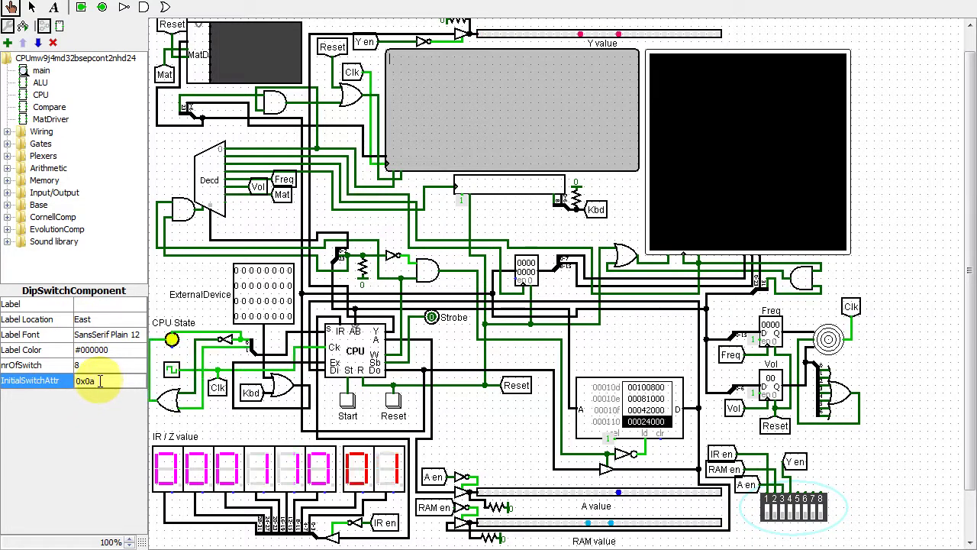
pyautogui.press('Return')
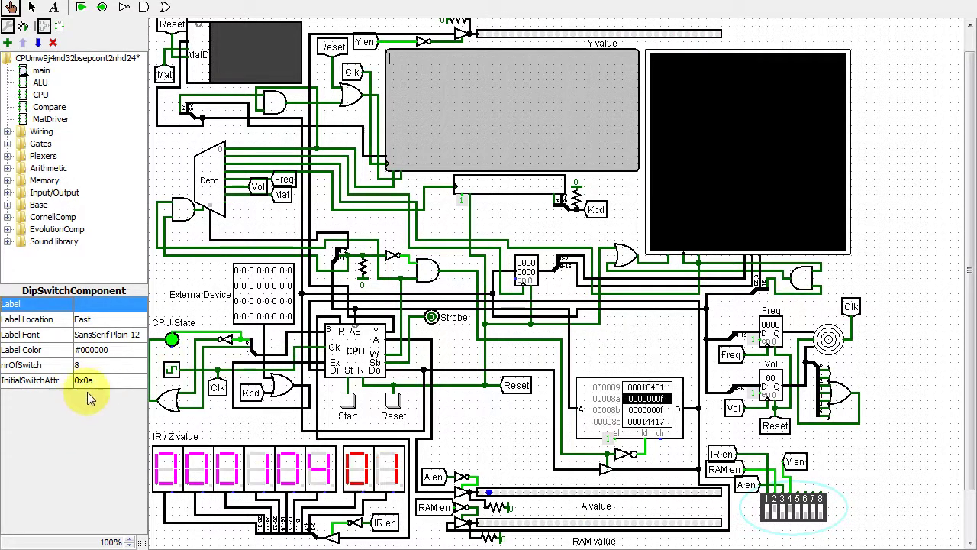
pyautogui.click(104, 389)
pyautogui.press('BackSpace')
pyautogui.press('Return')
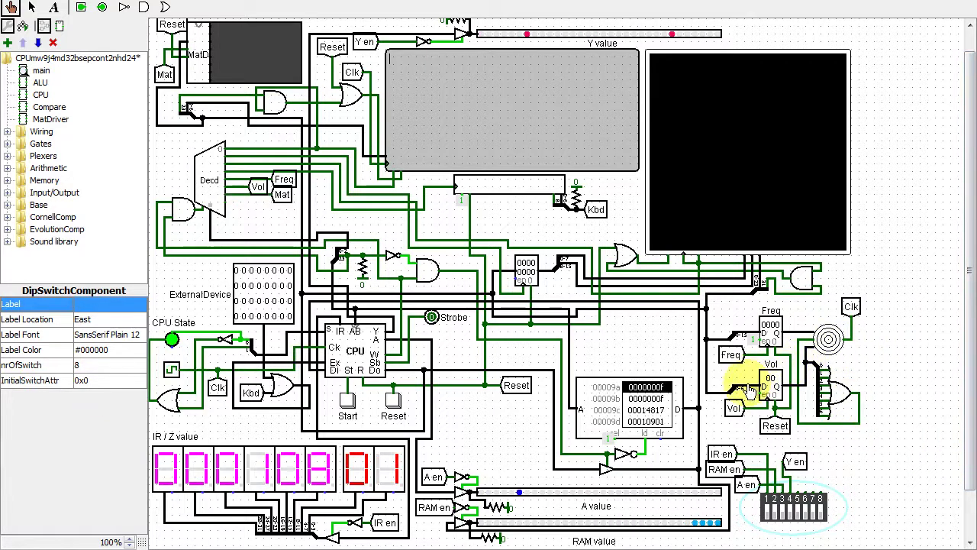
# Step: Restart the CPU program and enter choice 1 on the Keyboard to run Hello World
pyautogui.click(347, 400)
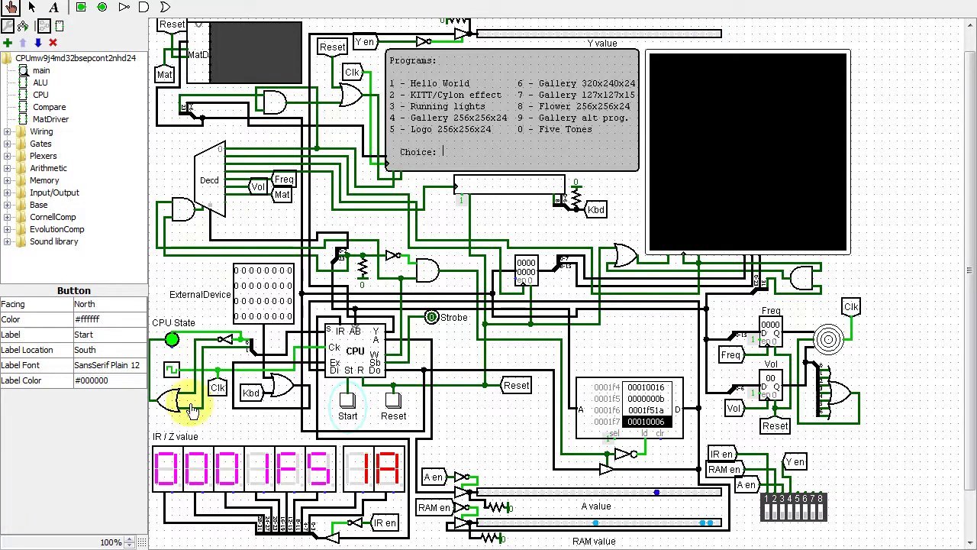
pyautogui.click(492, 188)
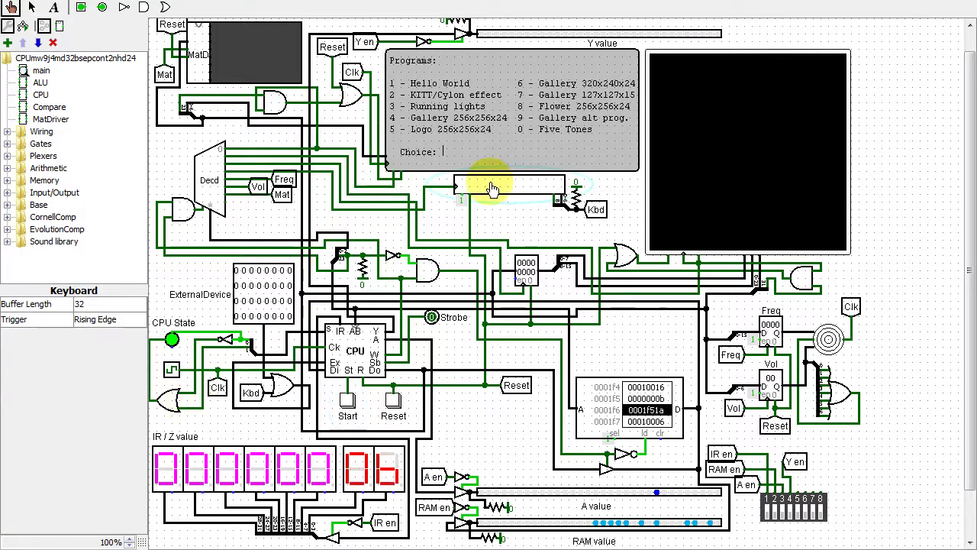
pyautogui.write('1')
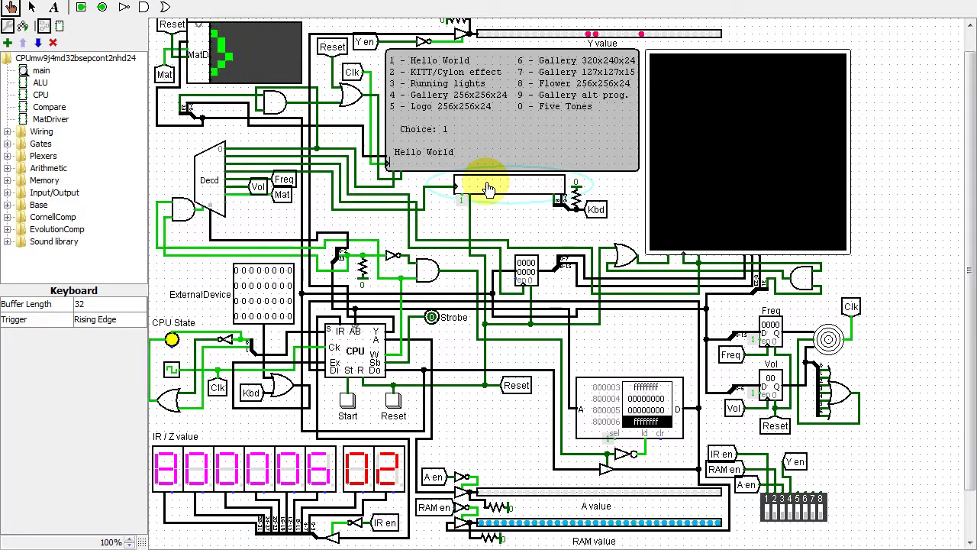
# Step: Open the MatDriver subcircuit to view its internals
pyautogui.doubleClick(203, 56)
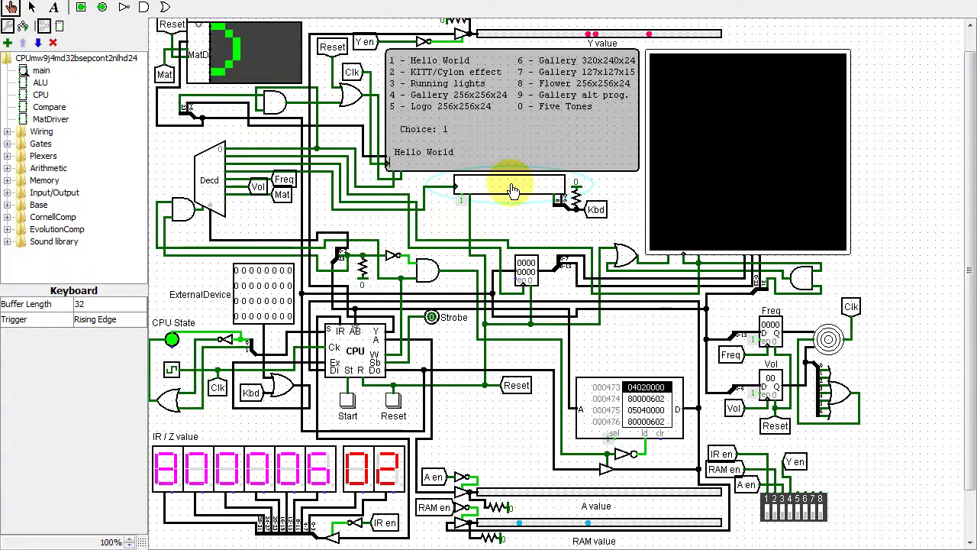
# Step: Reset the simulation and run menu choices 2, 3 and 0: KITT, running lights, five tones
pyautogui.hotkey('ctrl', 'r')
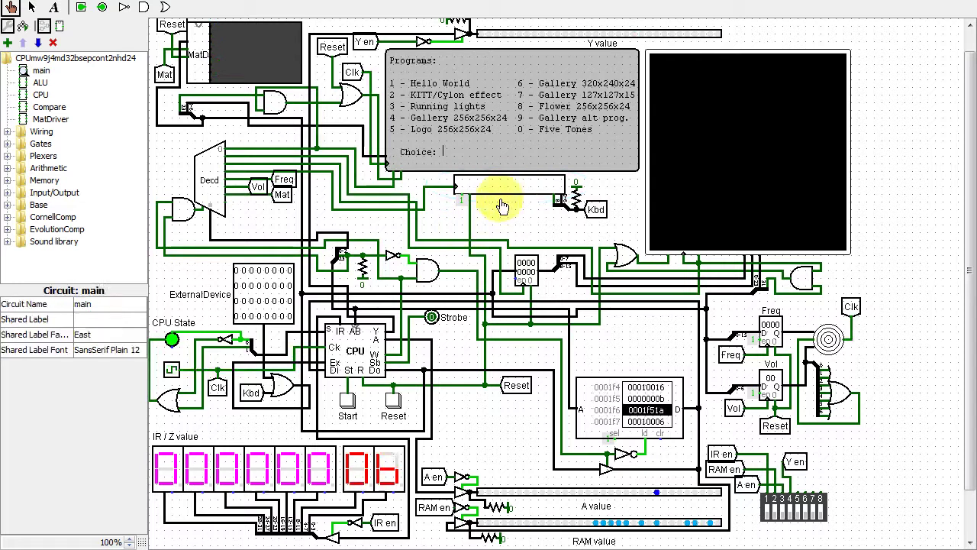
pyautogui.click(509, 193)
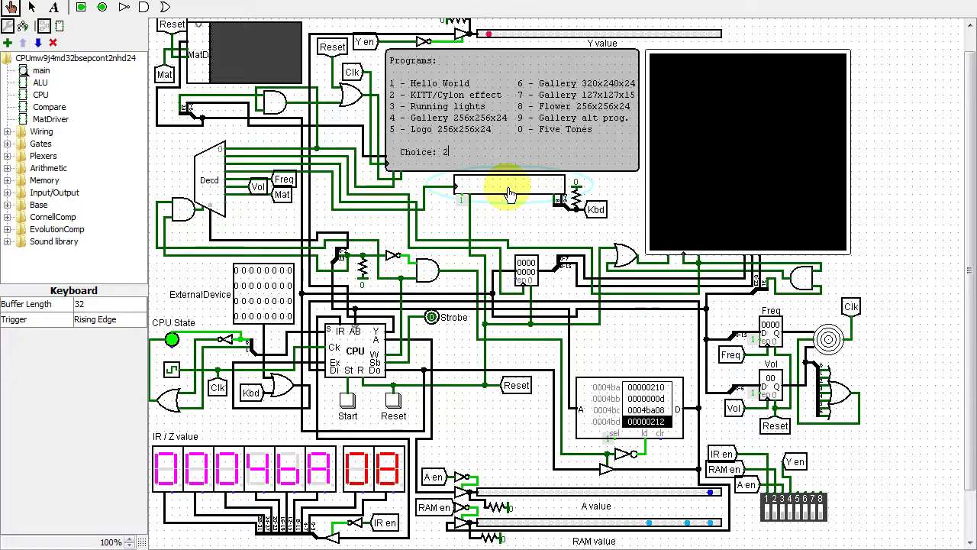
pyautogui.press('BackSpace')
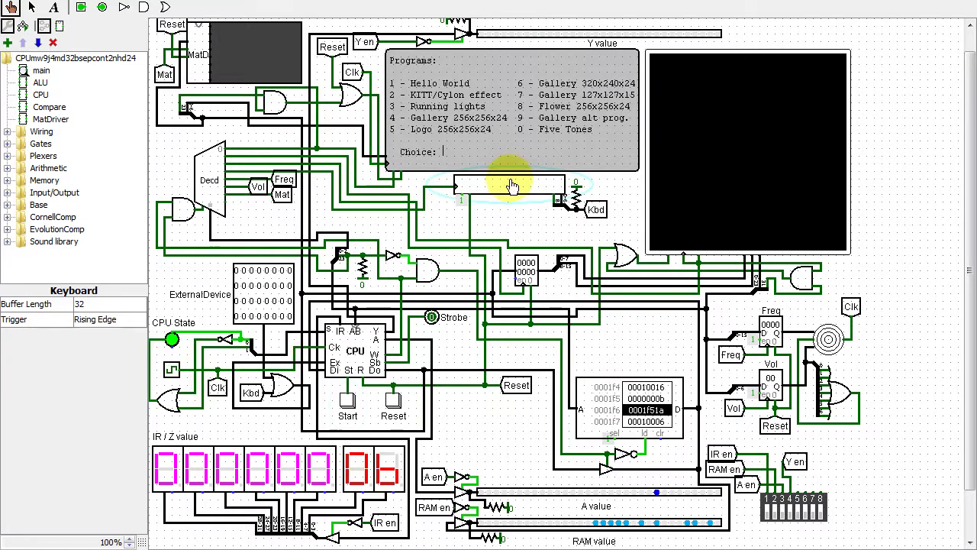
pyautogui.write('3')
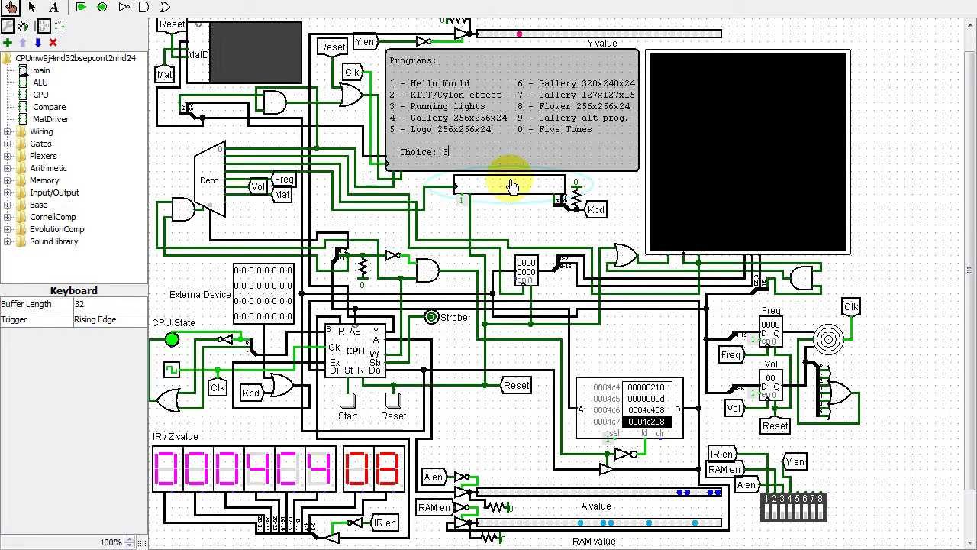
pyautogui.press('BackSpace')
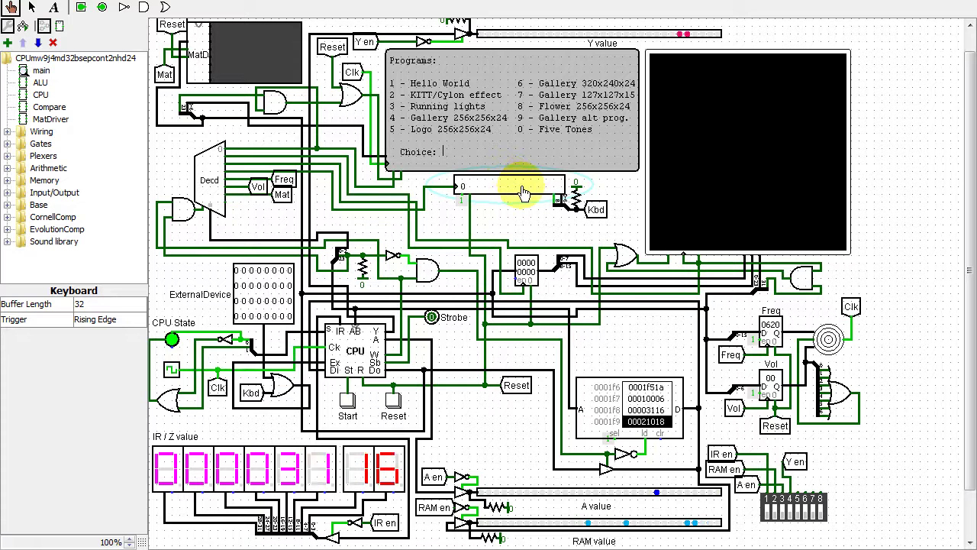
pyautogui.write('0')
pyautogui.press('Return')
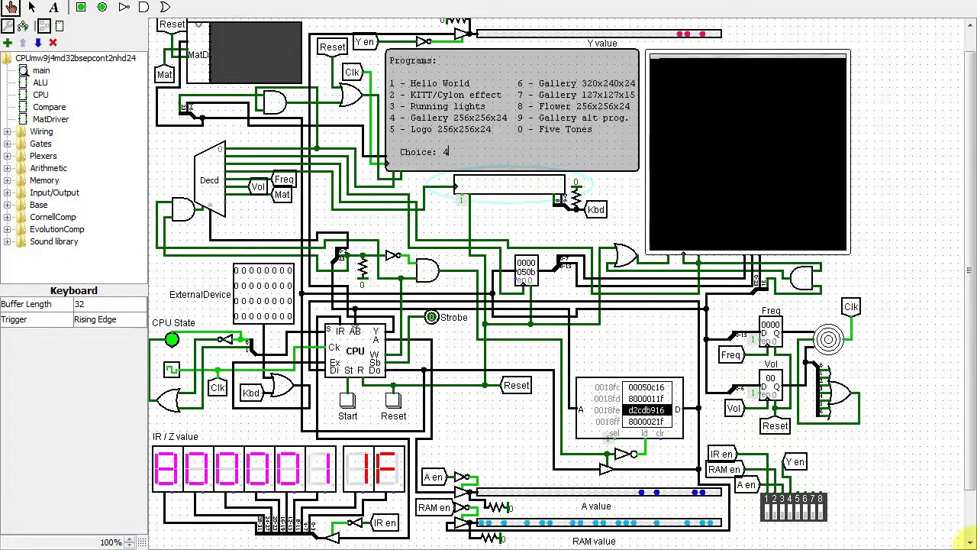
# Step: Enter choices 4, 5 and 8 to draw the gallery and logo pictures on the LCD
pyautogui.write('4')
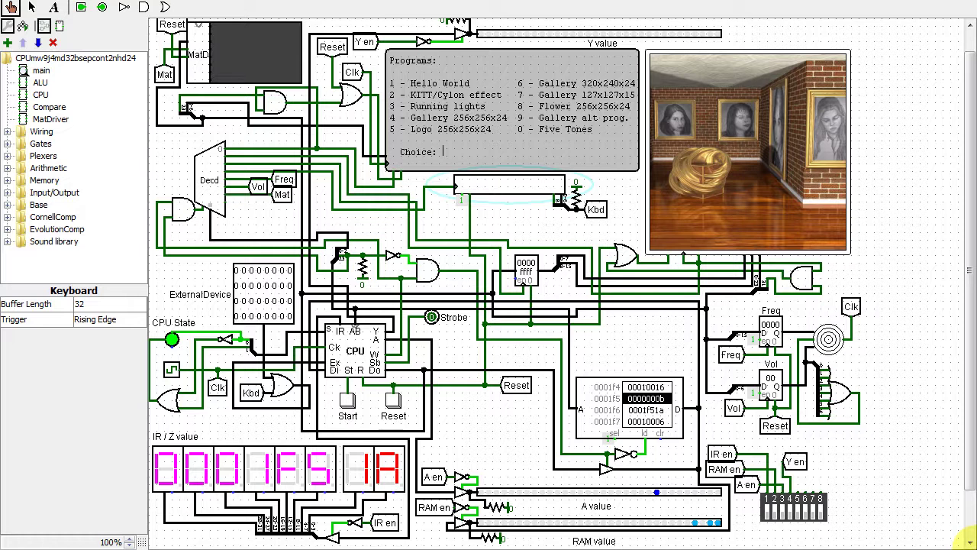
pyautogui.write('5')
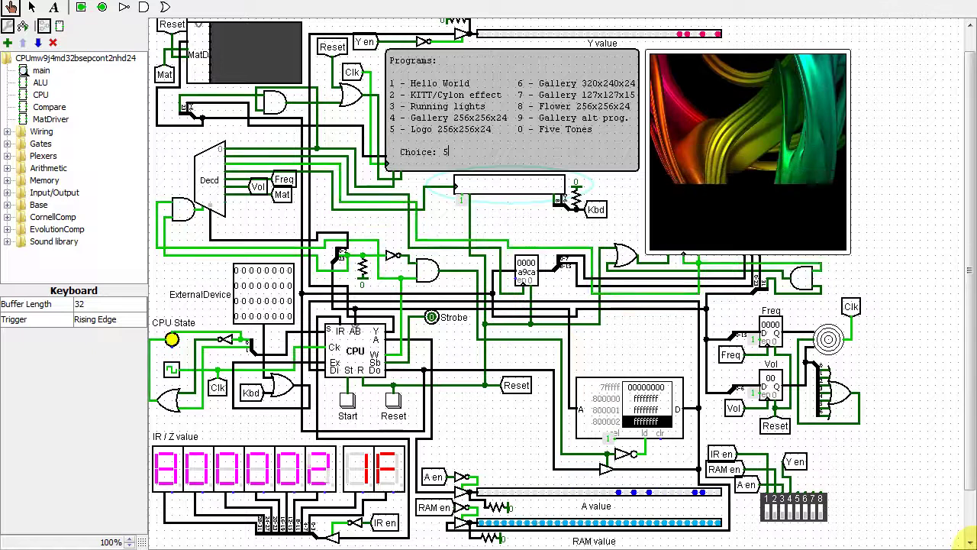
pyautogui.write('8')
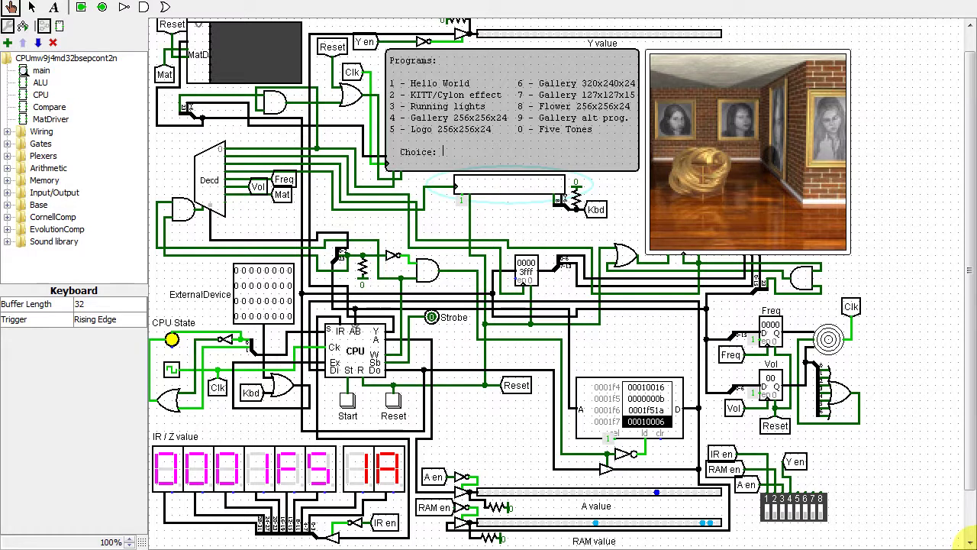
# Step: Enter choice 6 to run the 320x240 gallery demo
pyautogui.write('6')
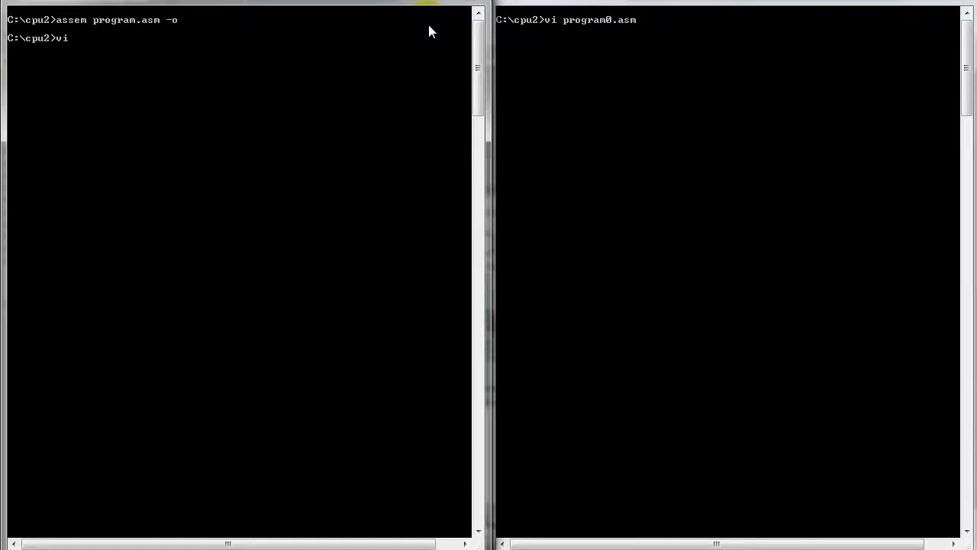
# Step: Open program.asm in vi and page through the Choice1–Choice0 and Close Encounters code to the end
pyautogui.write('program.asm')
pyautogui.press('Return')
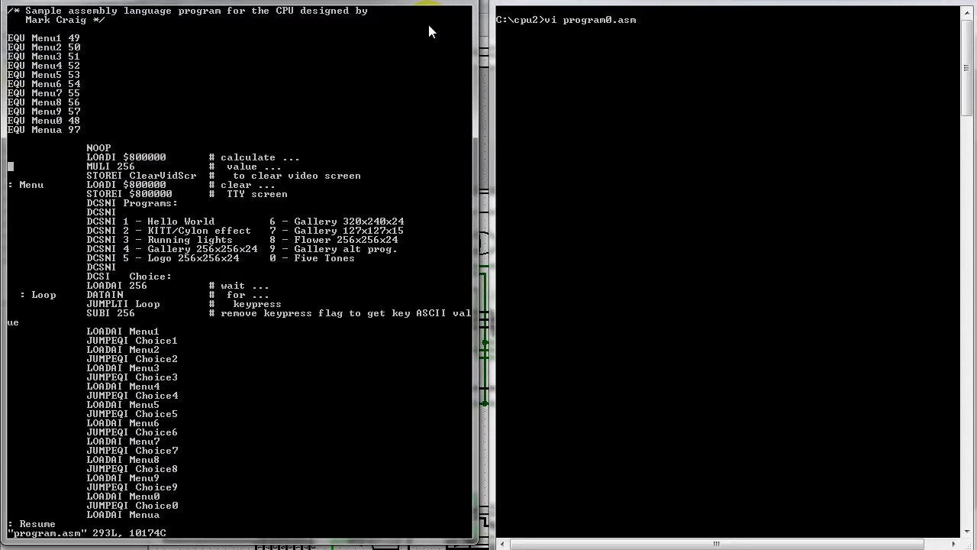
pyautogui.press('Down')
pyautogui.press('Down')
pyautogui.press('Down')
pyautogui.press('Down')
pyautogui.press('Down')
pyautogui.press('Down')
pyautogui.press('Down')
pyautogui.press('Down')
pyautogui.press('Down')
pyautogui.press('Down')
pyautogui.press('Down')
pyautogui.press('Down')
pyautogui.press('Down')
pyautogui.press('Down')
pyautogui.press('Down')
pyautogui.press('Down')
pyautogui.press('Down')
pyautogui.press('Down')
pyautogui.press('Down')
pyautogui.press('Down')
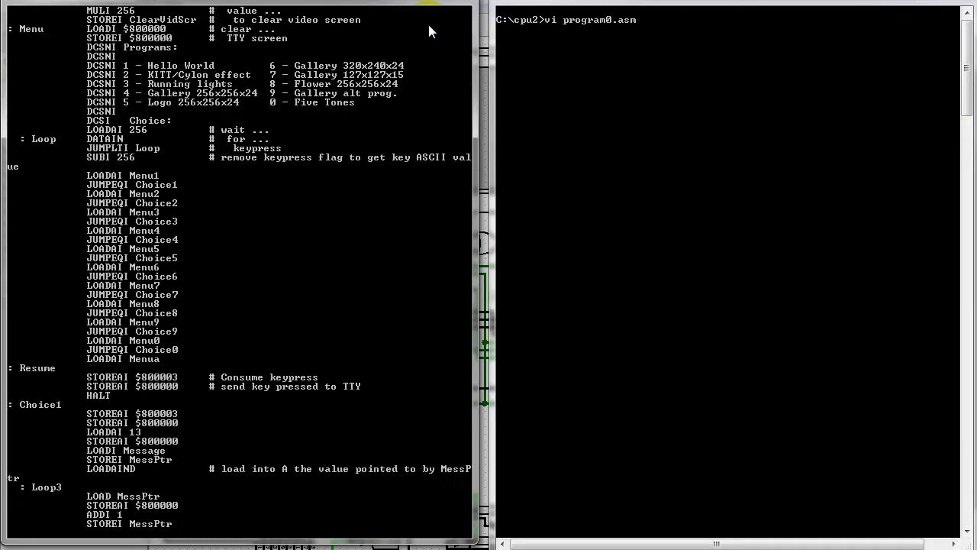
pyautogui.press('Down')
pyautogui.press('Down')
pyautogui.press('Down')
pyautogui.press('Down')
pyautogui.press('Down')
pyautogui.press('Down')
pyautogui.press('Down')
pyautogui.press('Down')
pyautogui.press('Down')
pyautogui.press('Down')
pyautogui.press('Down')
pyautogui.press('Down')
pyautogui.press('Down')
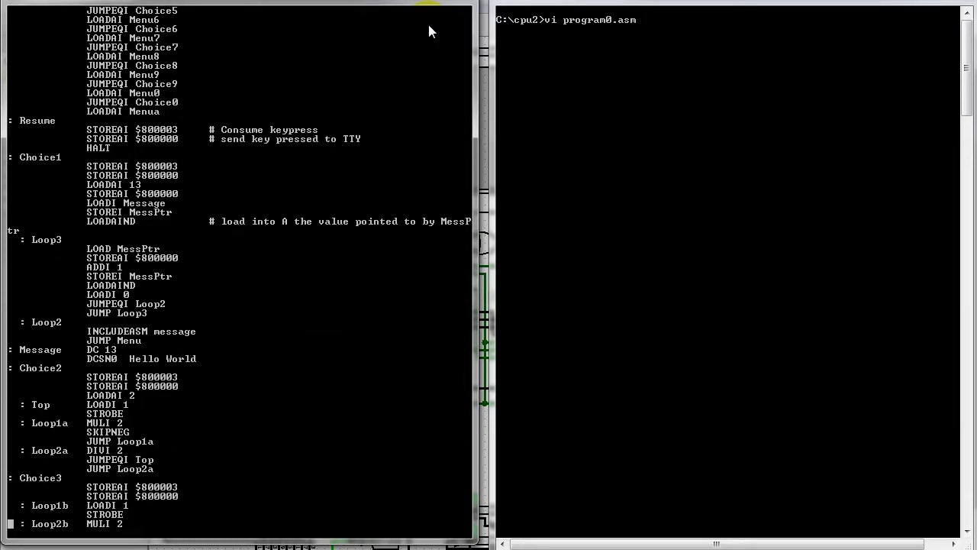
pyautogui.press('Down')
pyautogui.press('Down')
pyautogui.press('Down')
pyautogui.press('Down')
pyautogui.press('Down')
pyautogui.press('Down')
pyautogui.press('Down')
pyautogui.press('Down')
pyautogui.press('Down')
pyautogui.press('Down')
pyautogui.press('Down')
pyautogui.press('Down')
pyautogui.press('Down')
pyautogui.press('Down')
pyautogui.press('Down')
pyautogui.press('Down')
pyautogui.press('Down')
pyautogui.press('Down')
pyautogui.press('Down')
pyautogui.press('Down')
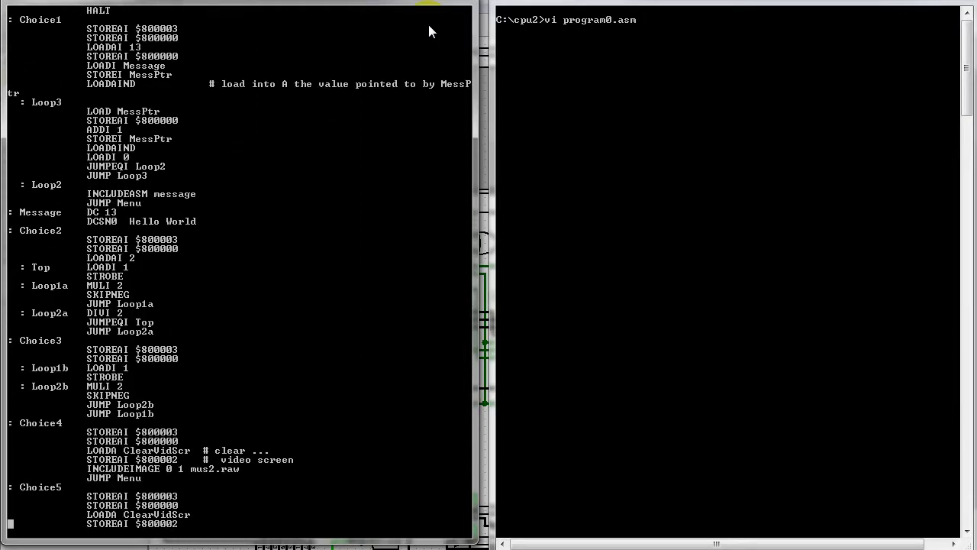
pyautogui.press('Down')
pyautogui.press('Down')
pyautogui.press('Down')
pyautogui.press('Down')
pyautogui.press('Down')
pyautogui.press('Down')
pyautogui.press('Down')
pyautogui.press('Down')
pyautogui.press('Down')
pyautogui.press('Down')
pyautogui.press('Down')
pyautogui.press('Down')
pyautogui.press('Down')
pyautogui.press('Down')
pyautogui.press('Down')
pyautogui.press('Down')
pyautogui.press('Down')
pyautogui.press('Down')
pyautogui.press('Down')
pyautogui.press('Down')
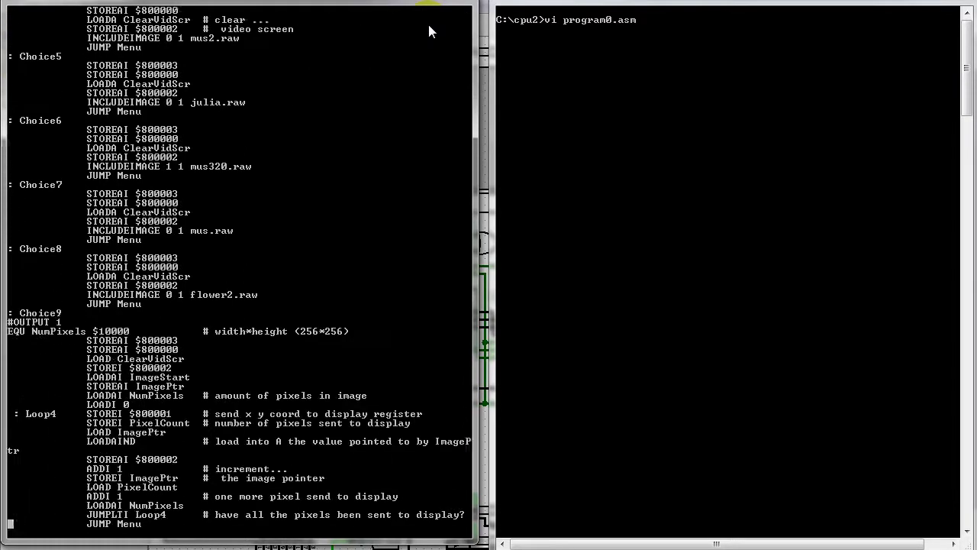
pyautogui.press('Down')
pyautogui.press('Down')
pyautogui.press('Down')
pyautogui.press('Down')
pyautogui.press('Down')
pyautogui.press('Down')
pyautogui.press('Down')
pyautogui.press('Down')
pyautogui.press('Down')
pyautogui.press('Down')
pyautogui.press('Down')
pyautogui.press('Down')
pyautogui.press('Down')
pyautogui.press('Down')
pyautogui.press('Down')
pyautogui.press('Down')
pyautogui.press('Down')
pyautogui.press('Down')
pyautogui.press('Down')
pyautogui.press('Down')
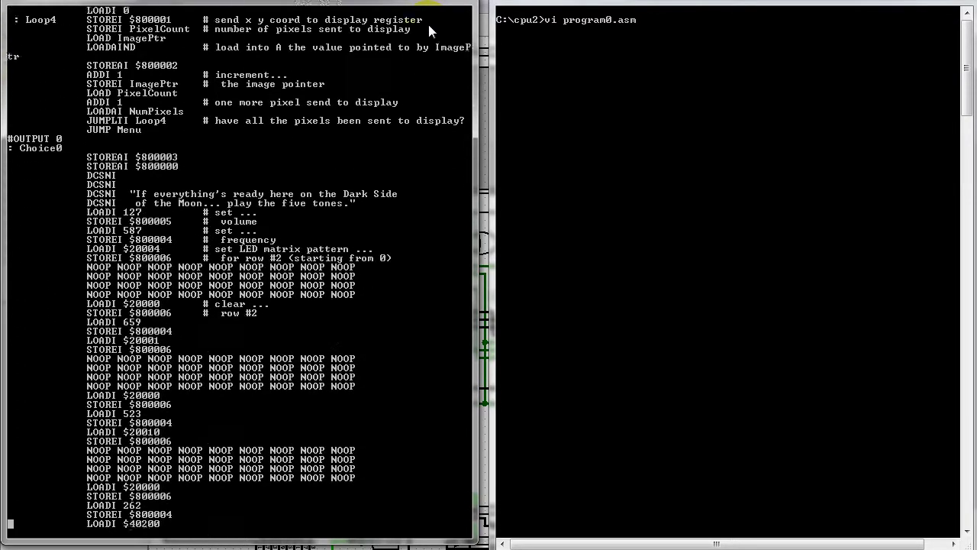
pyautogui.press('Down')
pyautogui.press('Down')
pyautogui.press('Down')
pyautogui.press('Down')
pyautogui.press('Down')
pyautogui.press('Down')
pyautogui.press('Down')
pyautogui.press('Down')
pyautogui.press('Down')
pyautogui.press('Down')
pyautogui.press('Down')
pyautogui.press('Down')
pyautogui.press('Down')
pyautogui.press('Down')
pyautogui.press('Down')
pyautogui.press('Down')
pyautogui.press('Down')
pyautogui.press('Down')
pyautogui.press('Down')
pyautogui.press('Down')
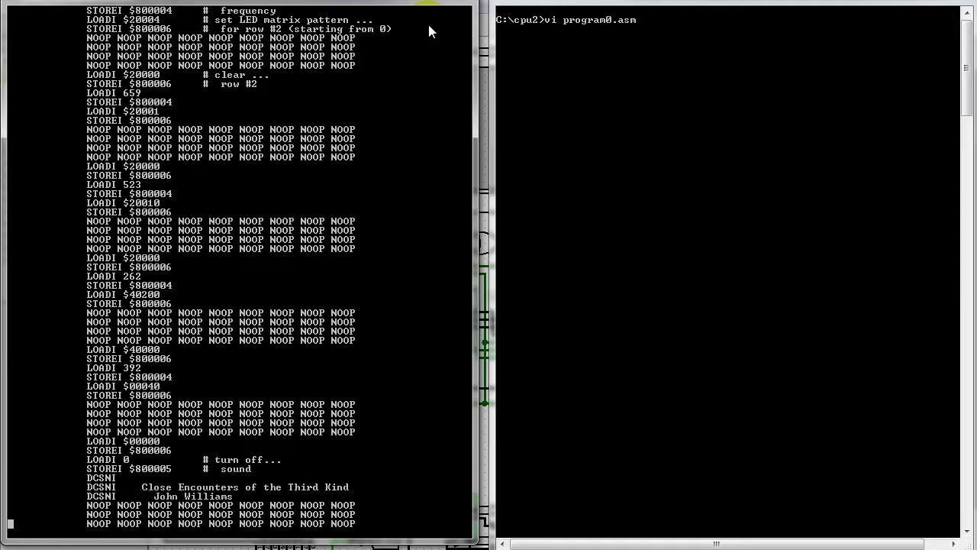
pyautogui.press('Down')
pyautogui.press('Down')
pyautogui.press('Down')
pyautogui.press('Down')
pyautogui.press('Down')
pyautogui.press('Down')
pyautogui.press('Down')
pyautogui.press('Down')
pyautogui.press('Down')
pyautogui.press('Down')
pyautogui.press('Down')
pyautogui.press('Down')
pyautogui.press('Down')
pyautogui.press('Down')
pyautogui.press('Down')
pyautogui.press('Down')
pyautogui.press('Down')
pyautogui.press('Down')
pyautogui.press('Down')
pyautogui.press('Down')
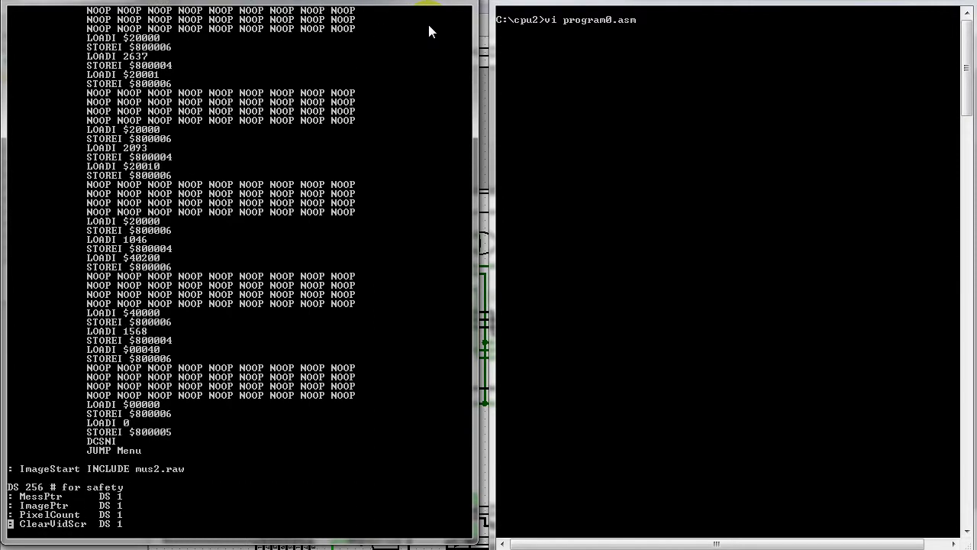
pyautogui.click(619, 71)
# Step: Review program0.asm and mycircuit.java in vi, then build mylib.jar with nmake
pyautogui.press('Return')
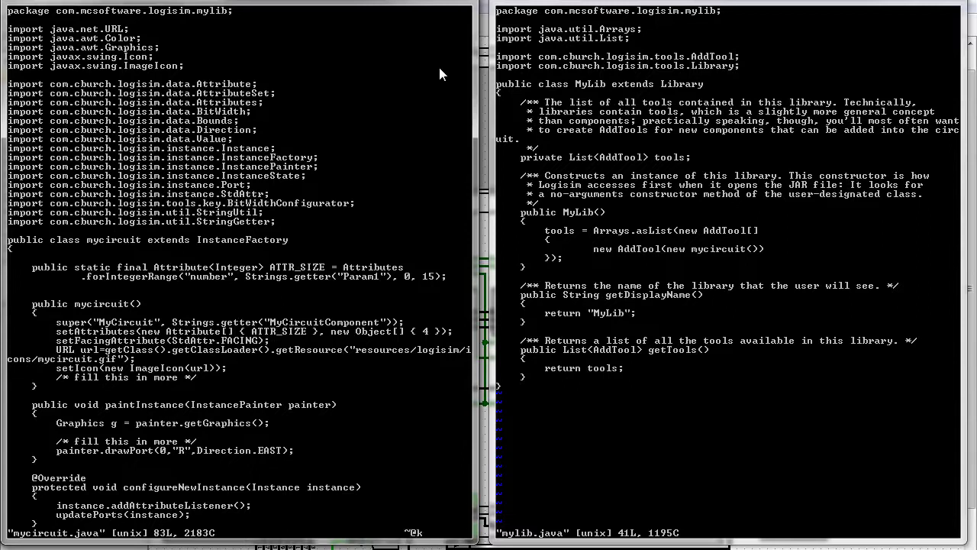
pyautogui.press('j')
pyautogui.press('j')
pyautogui.press('j')
pyautogui.press('j')
pyautogui.press('j')
pyautogui.press('j')
pyautogui.press('j')
pyautogui.press('j')
pyautogui.press('j')
pyautogui.press('j')
pyautogui.press('j')
pyautogui.press('j')
pyautogui.press('j')
pyautogui.press('j')
pyautogui.press('j')
pyautogui.press('j')
pyautogui.press('j')
pyautogui.press('j')
pyautogui.press('j')
pyautogui.press('j')
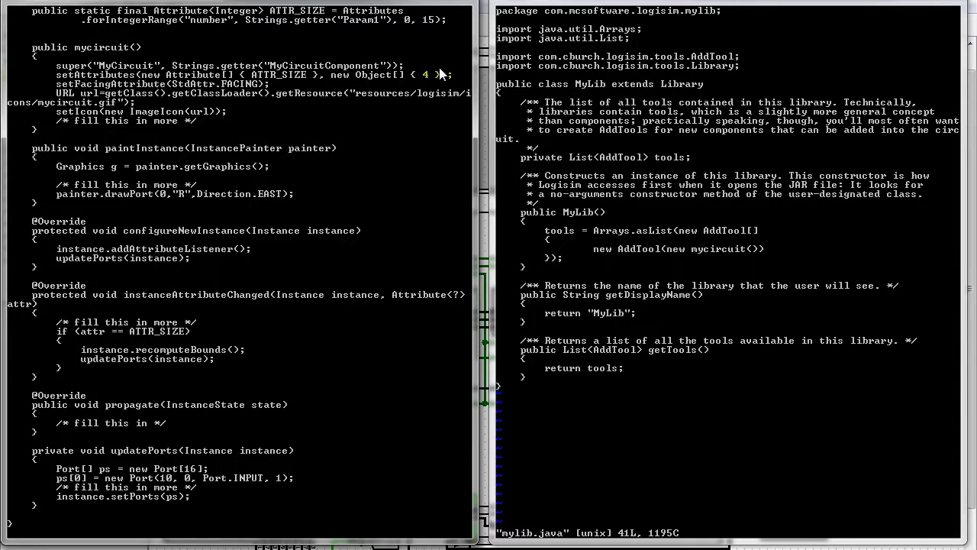
pyautogui.hotkey('alt', 'Tab')
pyautogui.write('nmake')
pyautogui.press('Return')
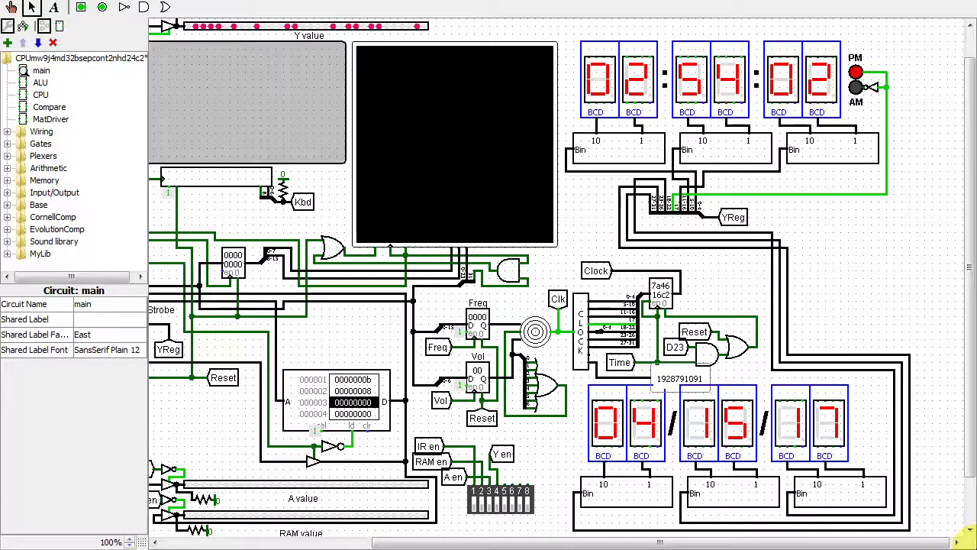
# Step: Switch the real-time clock's Hour Format to 24 Hour Format, then back to 12 Hour Format
pyautogui.click(580, 355)
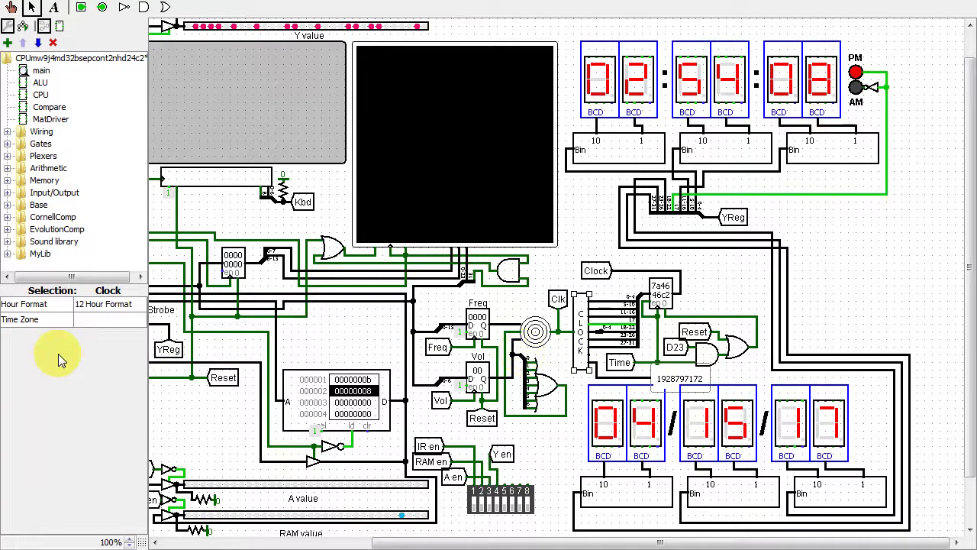
pyautogui.click(104, 305)
pyautogui.click(101, 331)
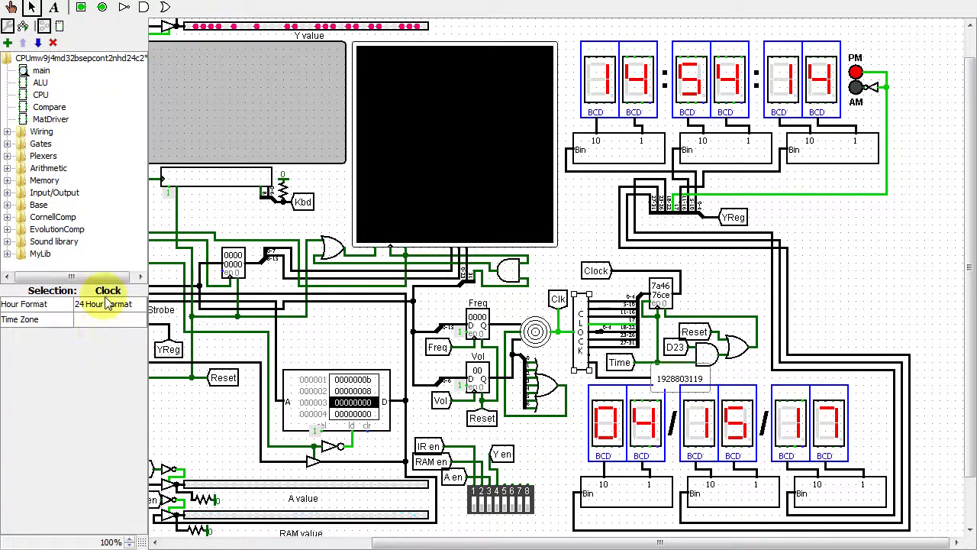
pyautogui.click(103, 306)
pyautogui.click(100, 319)
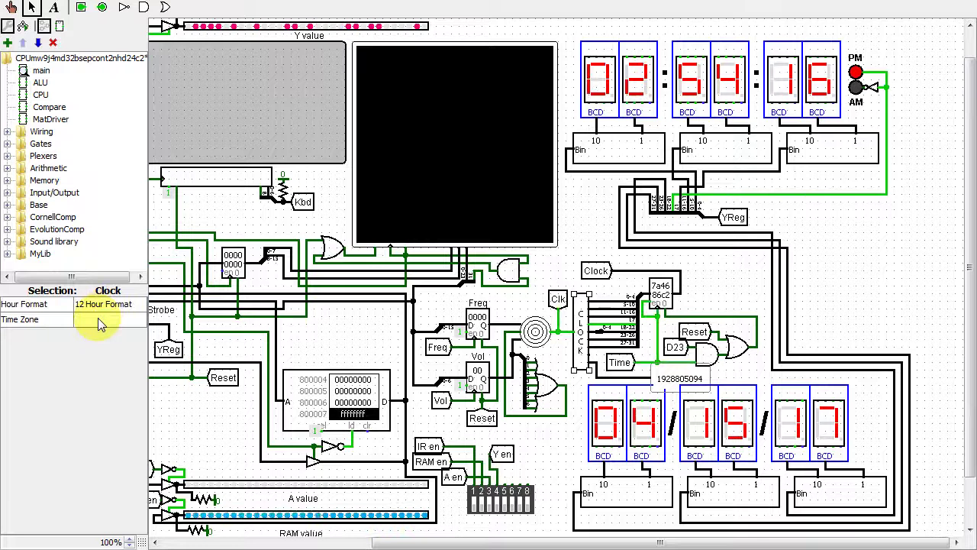
# Step: Set the clock's Time Zone to GMT, then to GMT-6
pyautogui.click(98, 322)
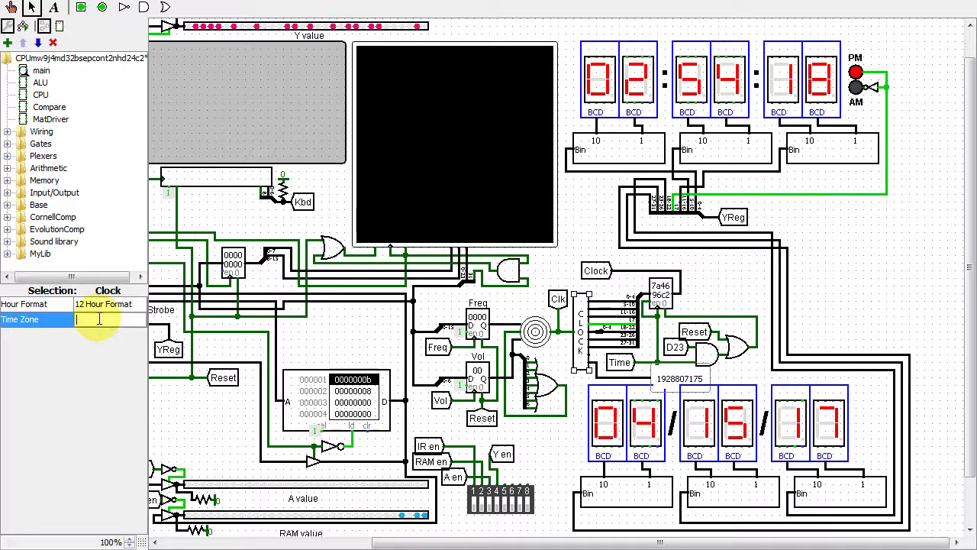
pyautogui.write('G')
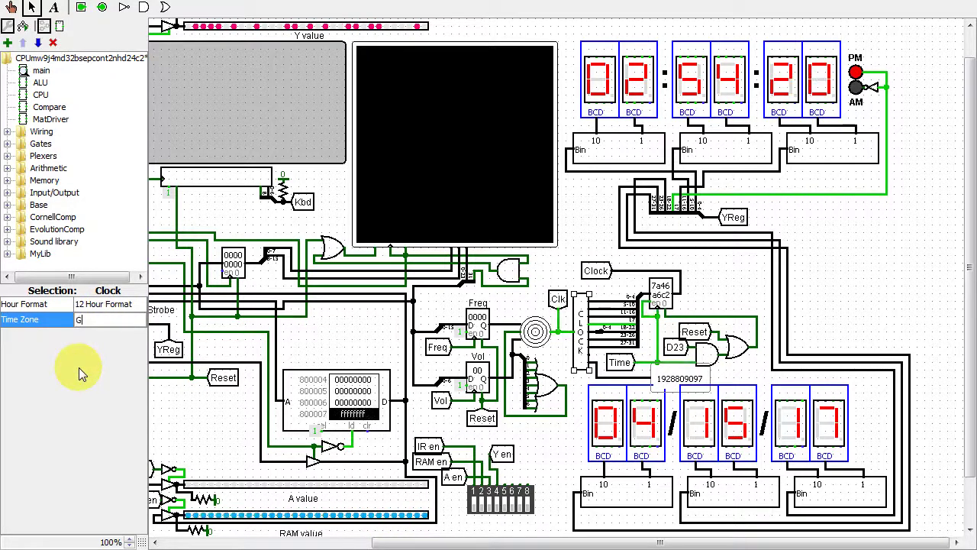
pyautogui.write('MT')
pyautogui.press('Return')
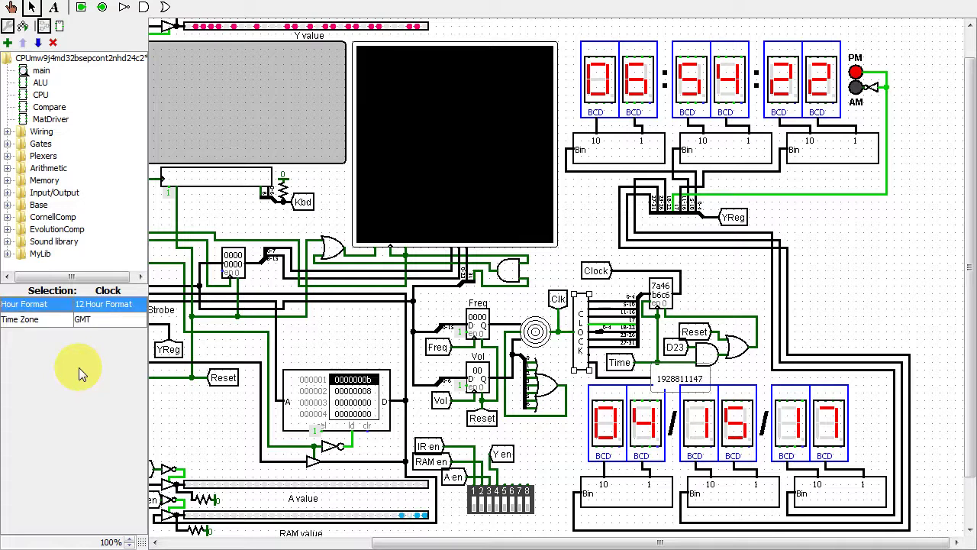
pyautogui.click(105, 321)
pyautogui.write('-')
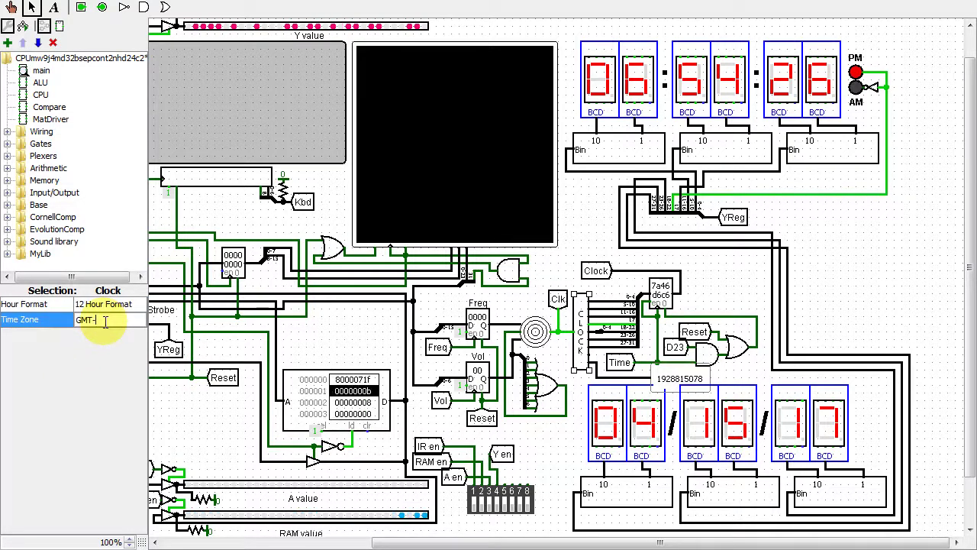
pyautogui.write('6')
pyautogui.press('Return')
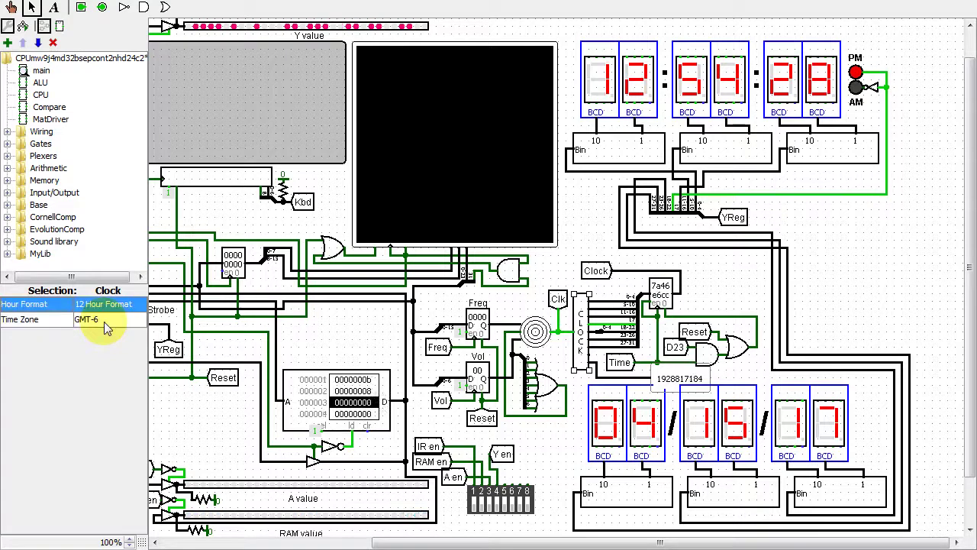
# Step: Change the Time Zone to America/Los_Angeles, then clear it for local time
pyautogui.click(116, 320)
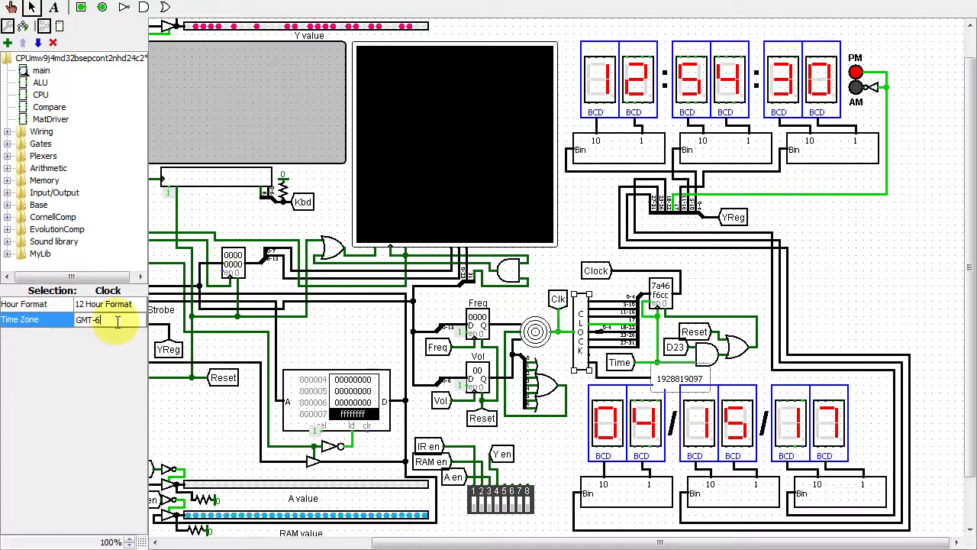
pyautogui.press('BackSpace')
pyautogui.press('BackSpace')
pyautogui.press('BackSpace')
pyautogui.press('BackSpace')
pyautogui.press('BackSpace')
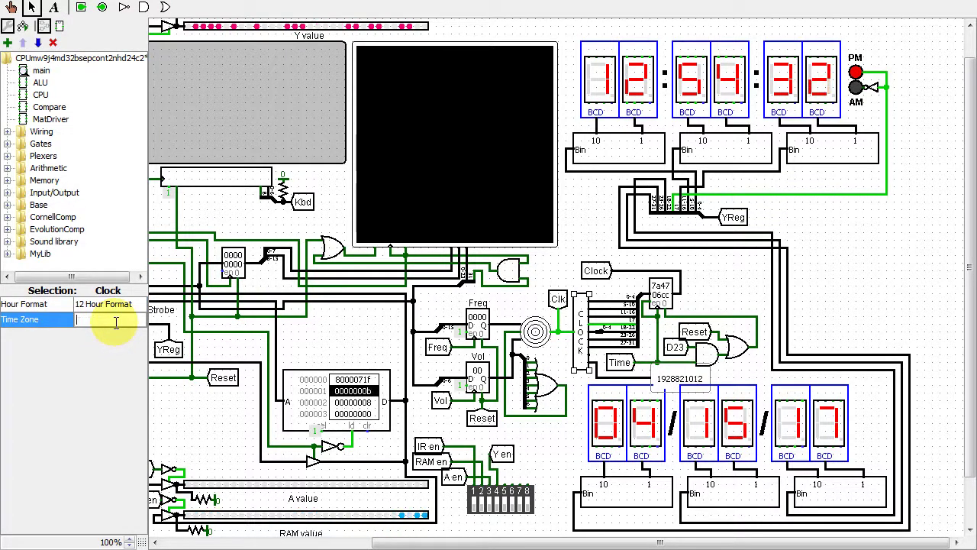
pyautogui.write('Ameri')
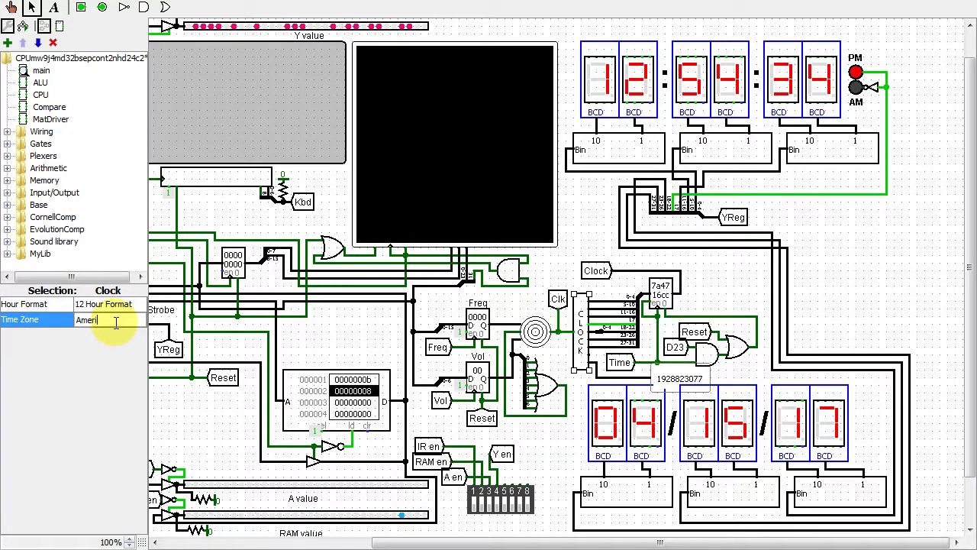
pyautogui.write('ca/Los')
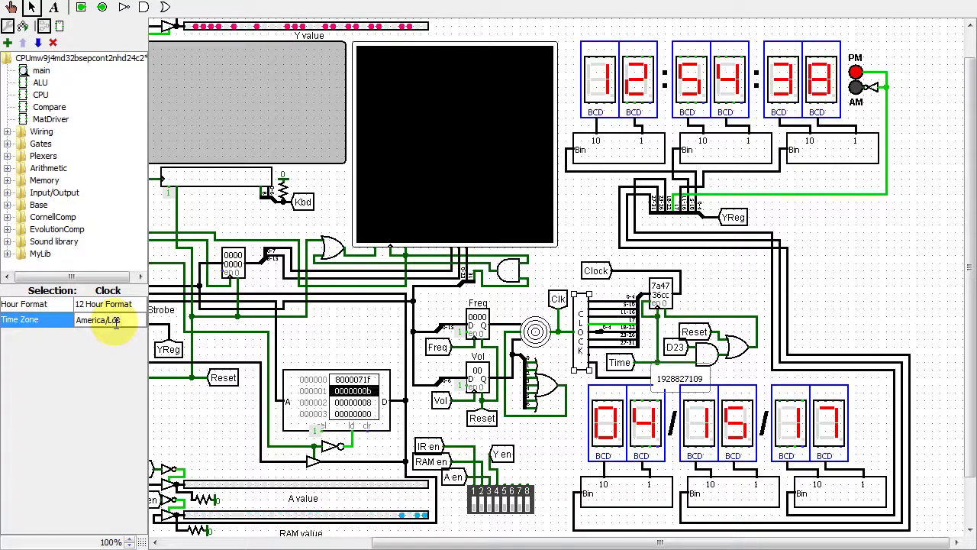
pyautogui.write('_Angeles')
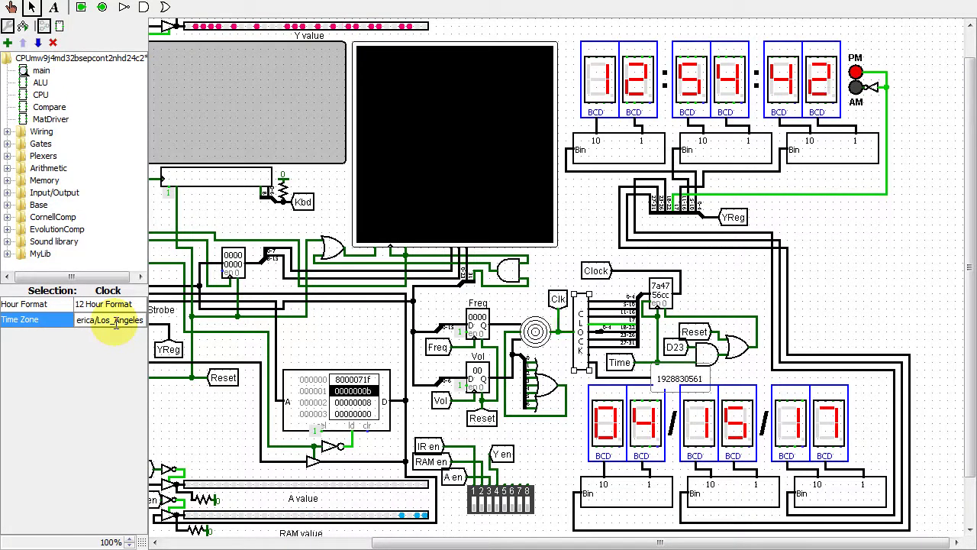
pyautogui.press('Return')
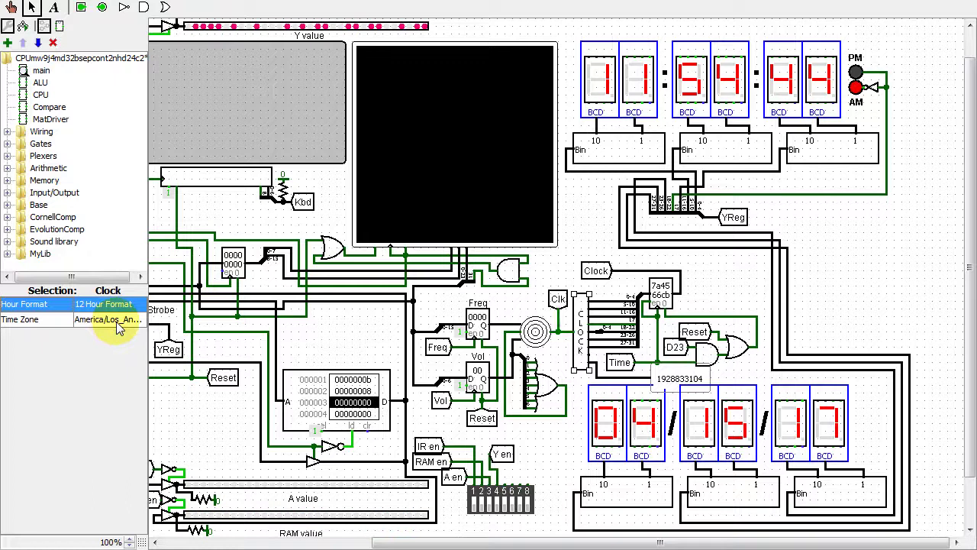
pyautogui.click(116, 321)
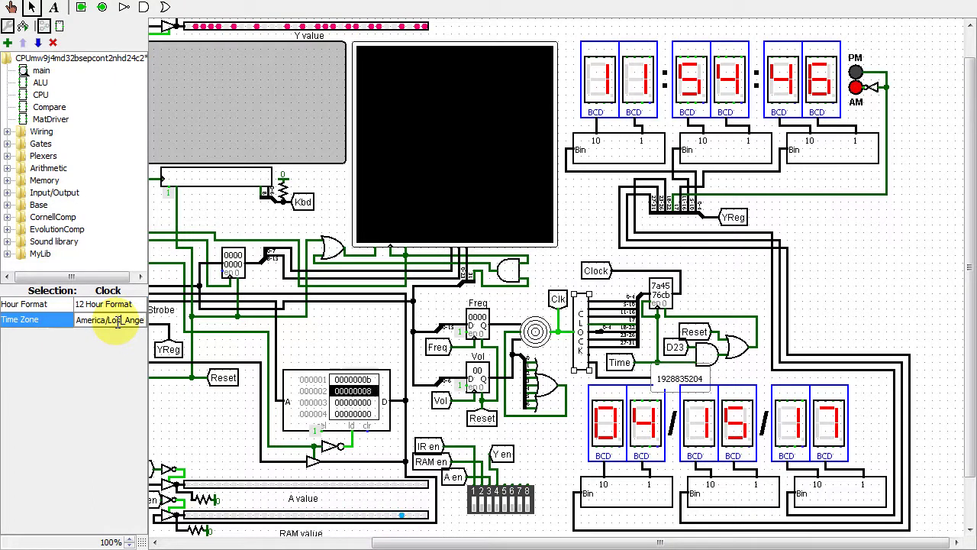
pyautogui.press('End')
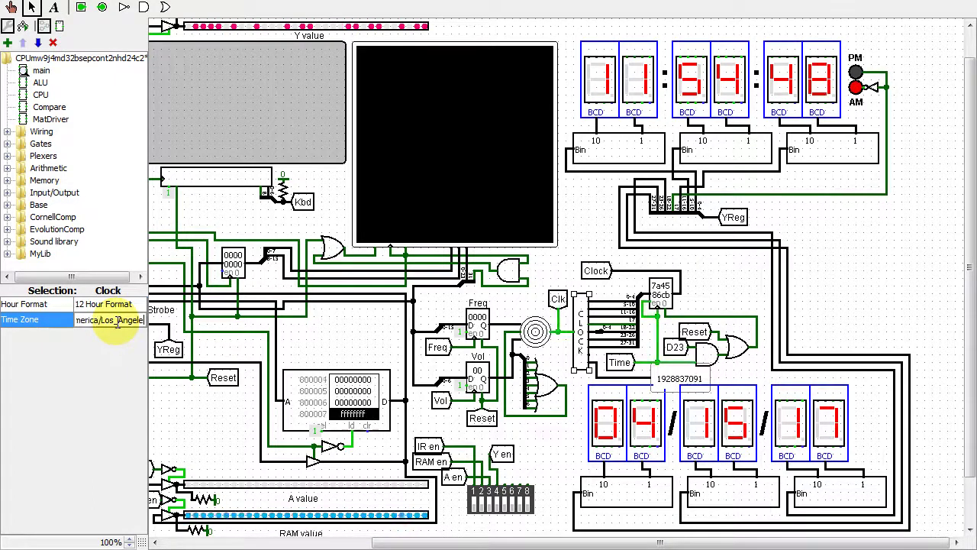
pyautogui.press('BackSpace')
pyautogui.press('BackSpace')
pyautogui.press('BackSpace')
pyautogui.press('BackSpace')
pyautogui.press('BackSpace')
pyautogui.press('BackSpace')
pyautogui.press('BackSpace')
pyautogui.press('BackSpace')
pyautogui.press('BackSpace')
pyautogui.press('BackSpace')
pyautogui.press('BackSpace')
pyautogui.press('BackSpace')
pyautogui.press('BackSpace')
pyautogui.press('BackSpace')
pyautogui.press('BackSpace')
pyautogui.press('BackSpace')
pyautogui.press('BackSpace')
pyautogui.press('BackSpace')
pyautogui.press('BackSpace')
pyautogui.press('Return')
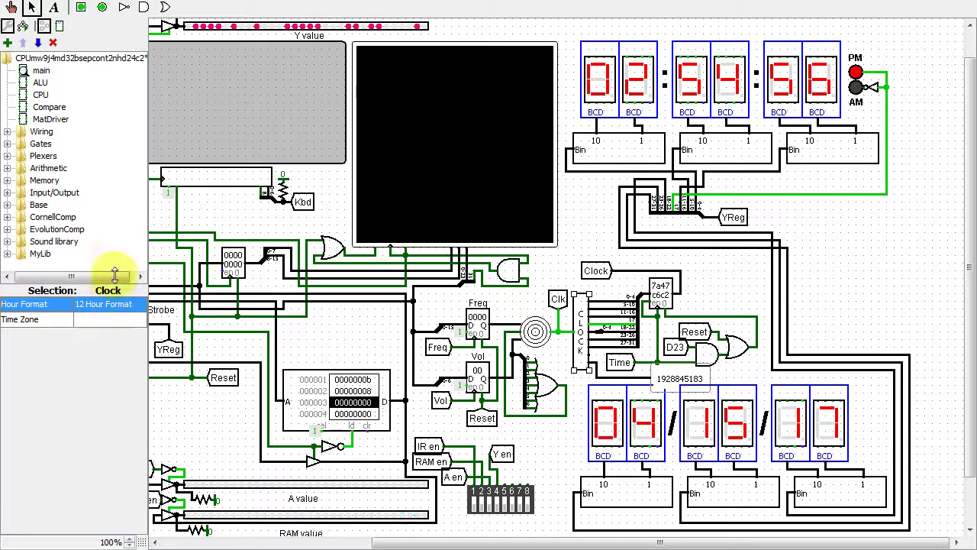
# Step: Expand and collapse MyLib to inspect its Clock, then scroll main left to the CPU
pyautogui.click(8, 254)
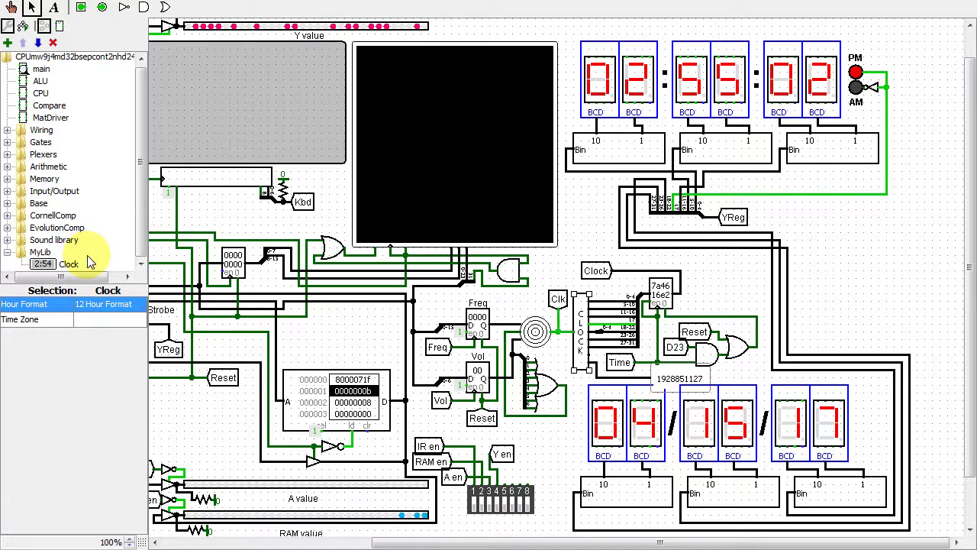
pyautogui.click(7, 253)
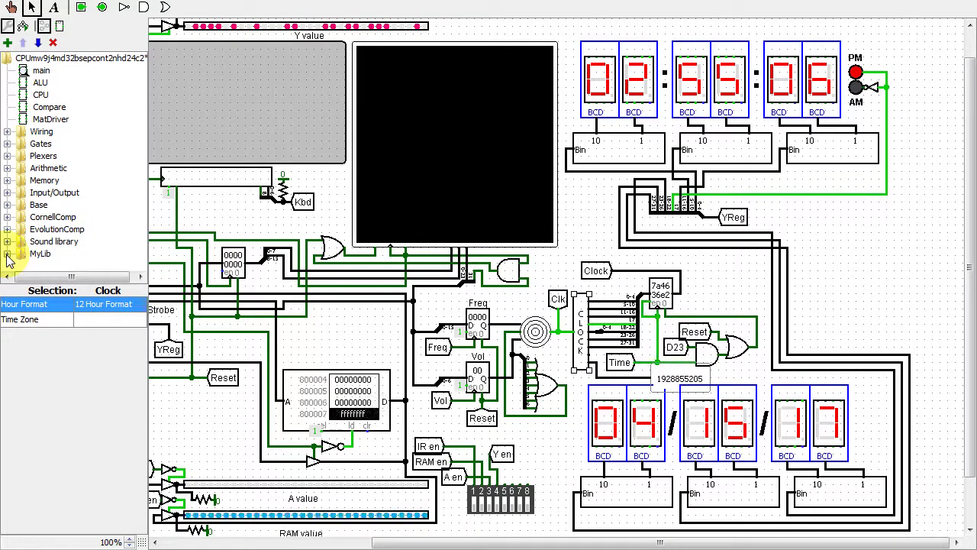
pyautogui.click(7, 254)
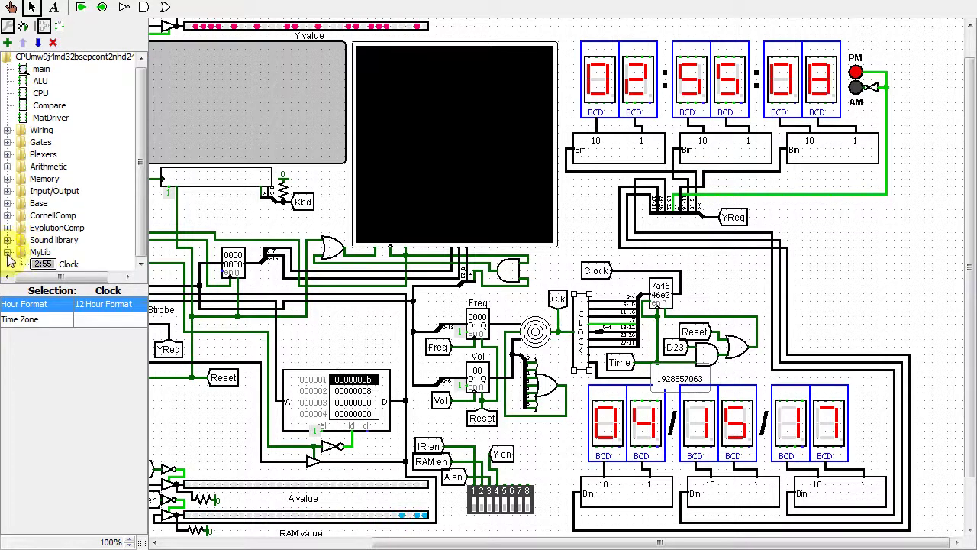
pyautogui.click(7, 252)
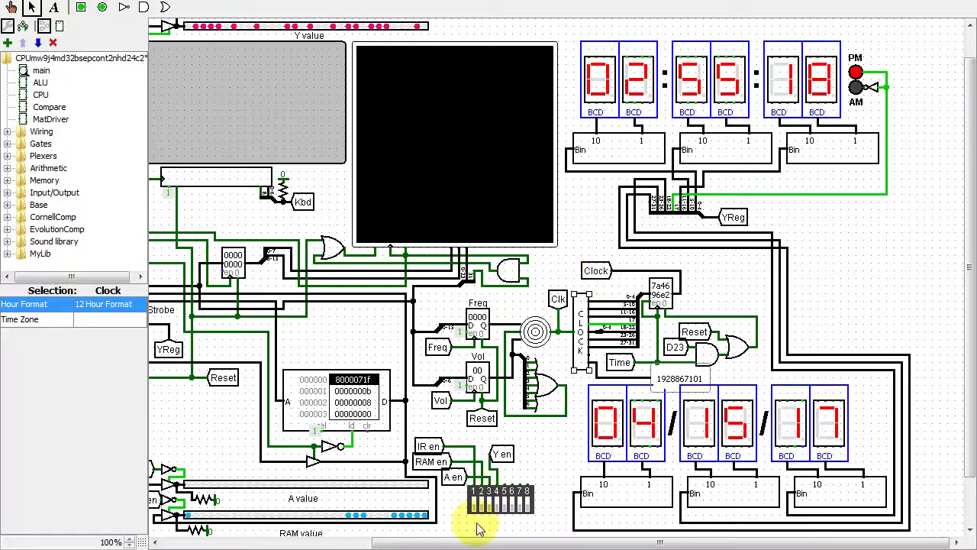
pyautogui.moveTo(433, 543); pyautogui.dragTo(157, 538)
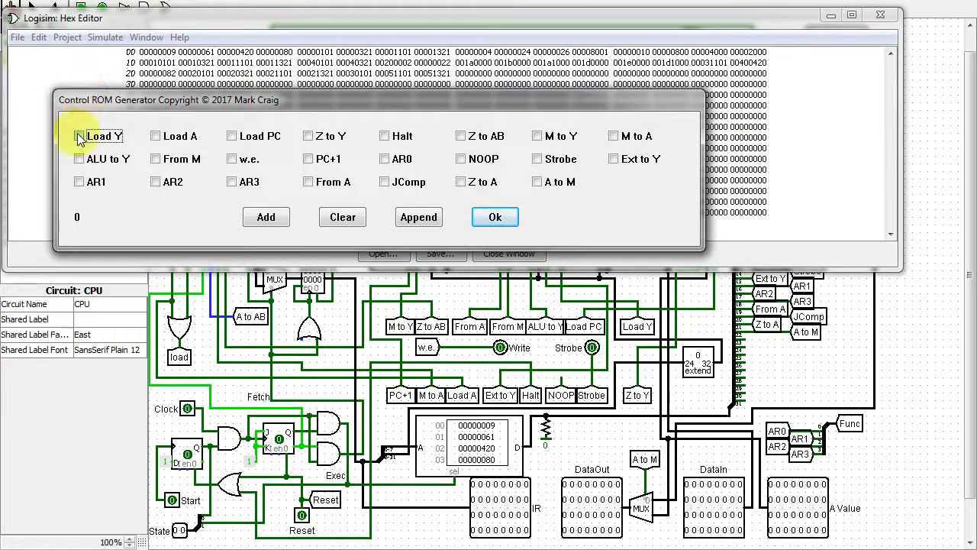
# Step: Tick Load Y, ALU to Y, AR1, From M and Z to AB to get 10321
pyautogui.click(79, 136)
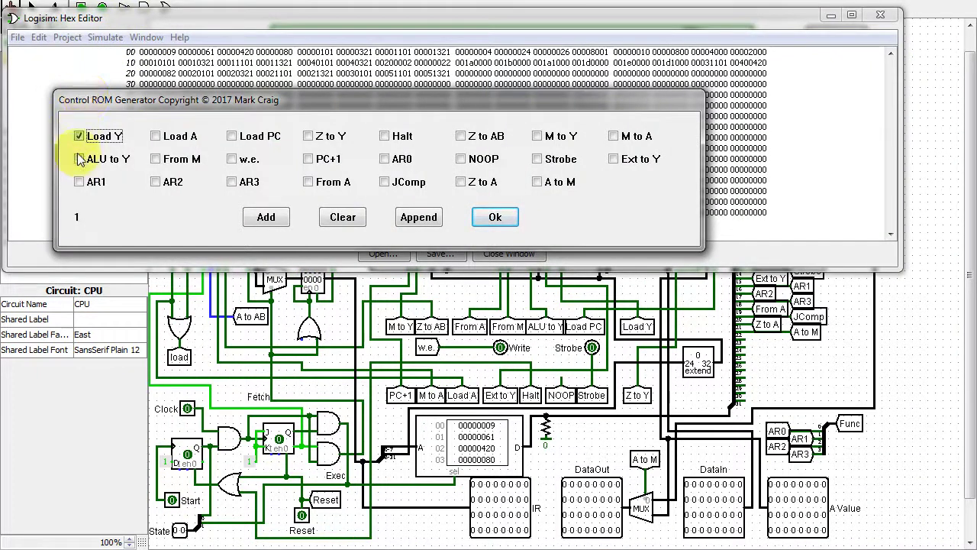
pyautogui.click(79, 160)
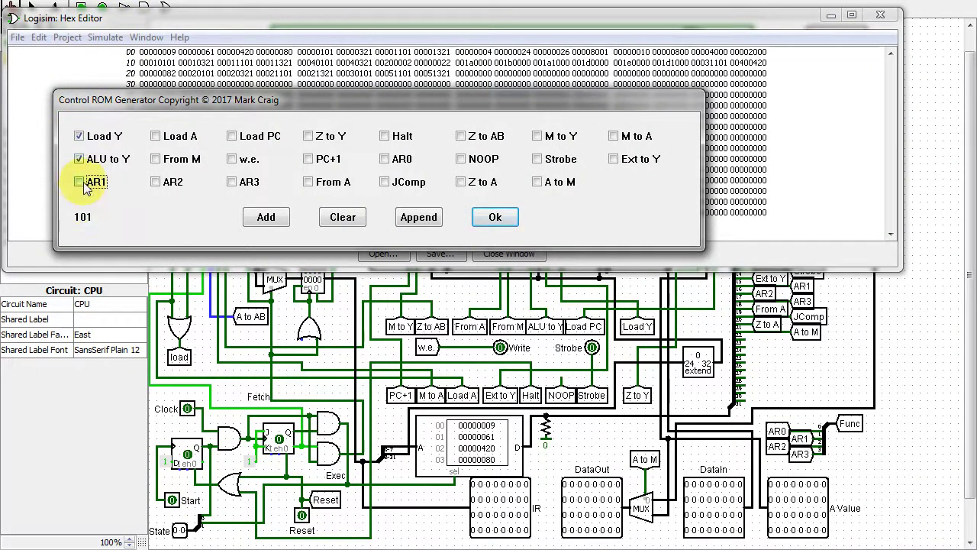
pyautogui.click(80, 182)
pyautogui.click(156, 158)
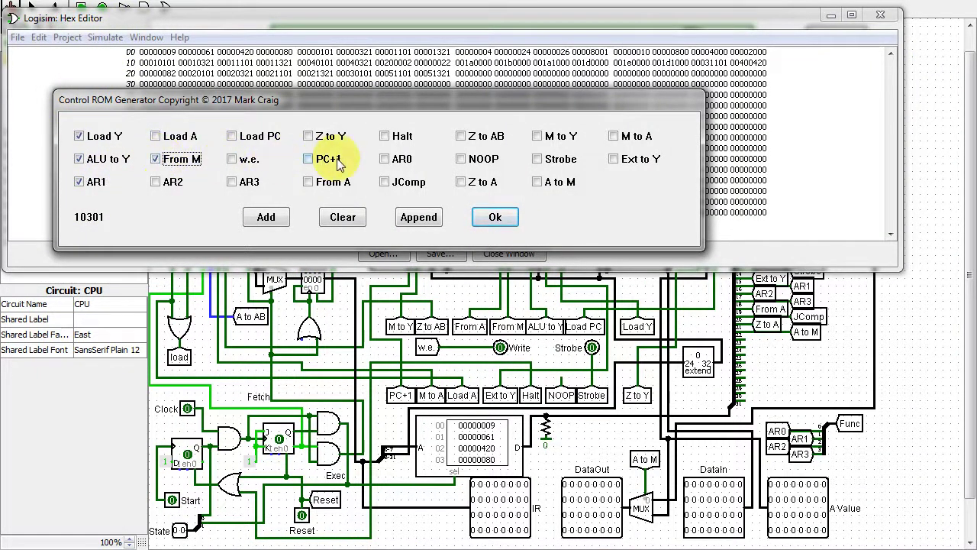
pyautogui.click(464, 137)
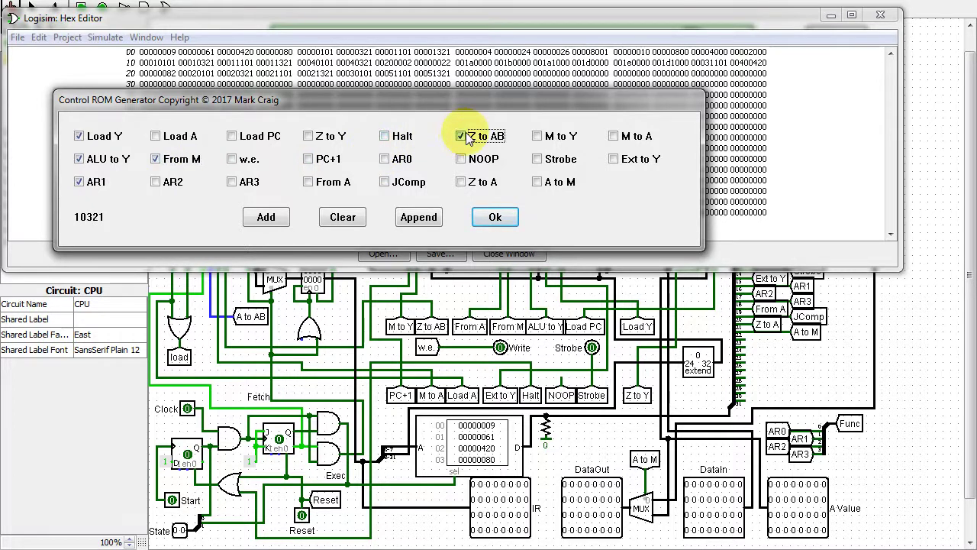